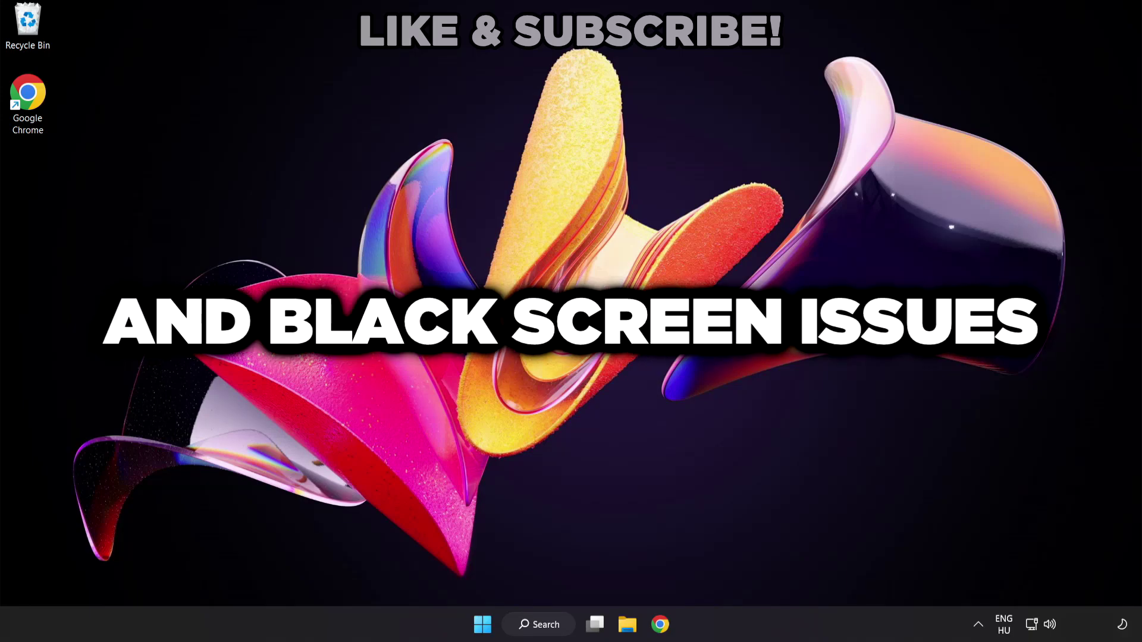
# Search Windows from the taskbar for 'device manager'.
pyautogui.click(552, 631)
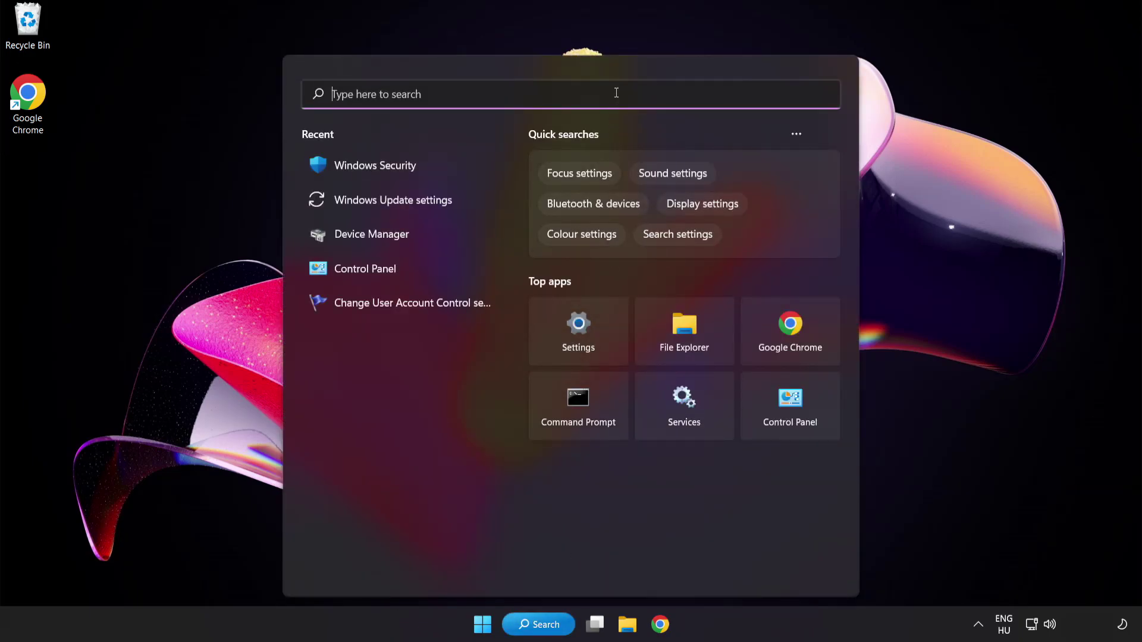
pyautogui.write('device ma')
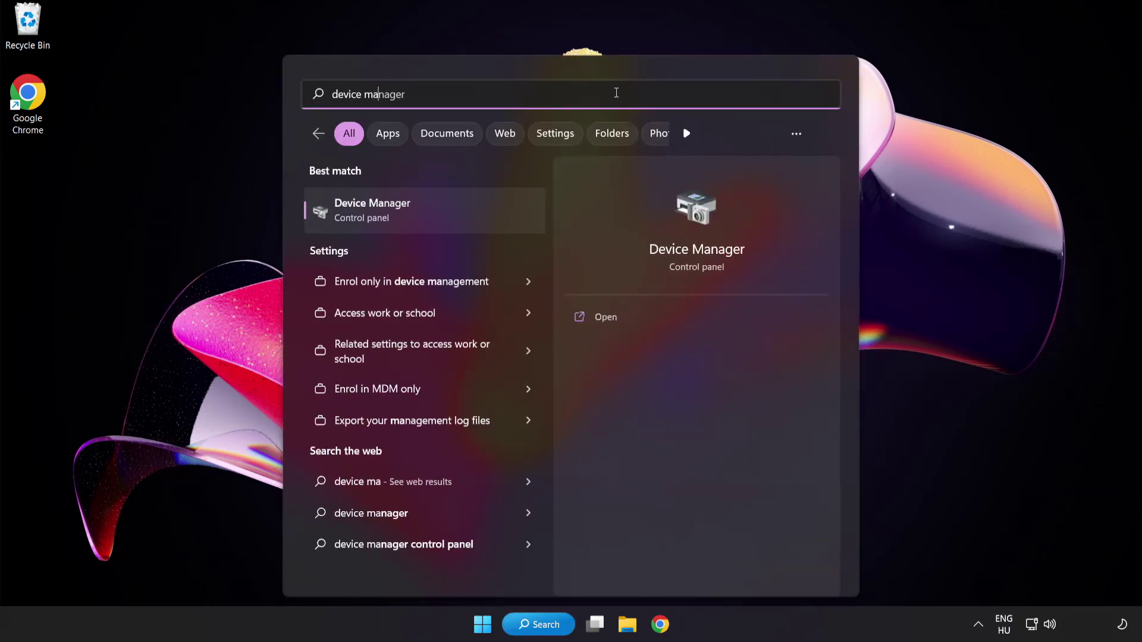
pyautogui.write('nager')
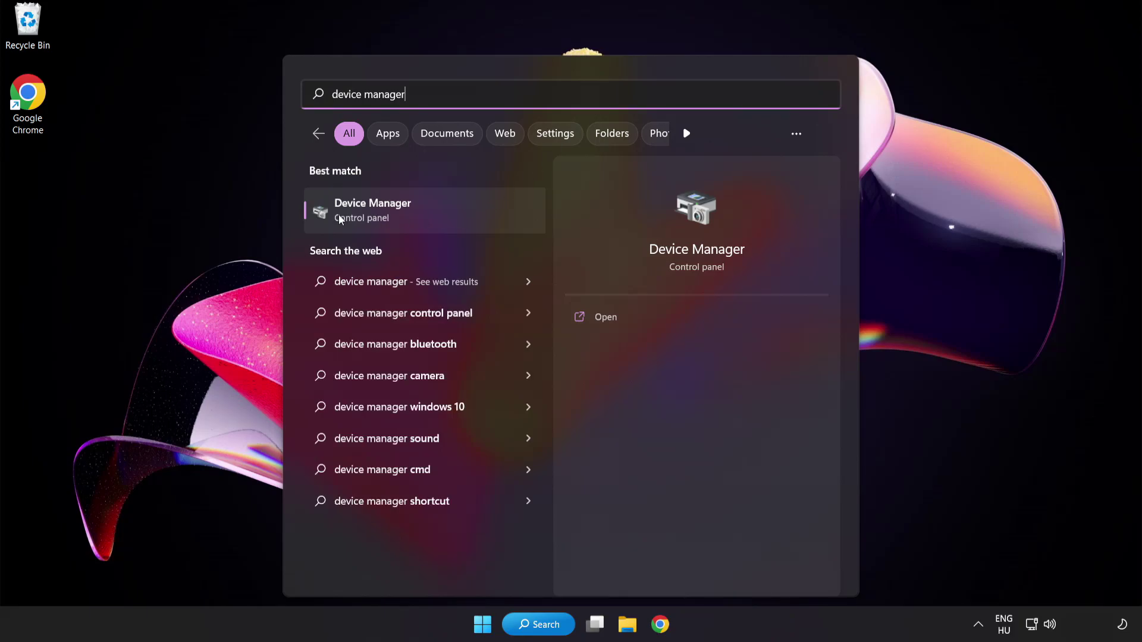
# Open Device Manager, expand Display adapters and bring up the VMware SVGA 3D adapter's actions.
pyautogui.click(457, 219)
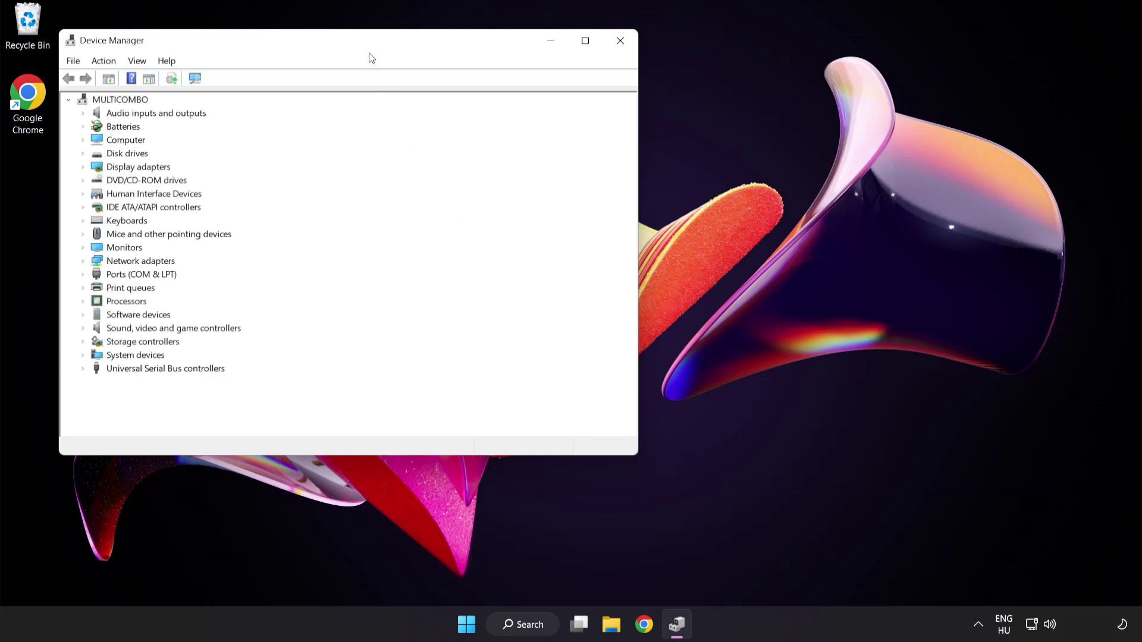
pyautogui.moveTo(369, 55); pyautogui.dragTo(559, 120)
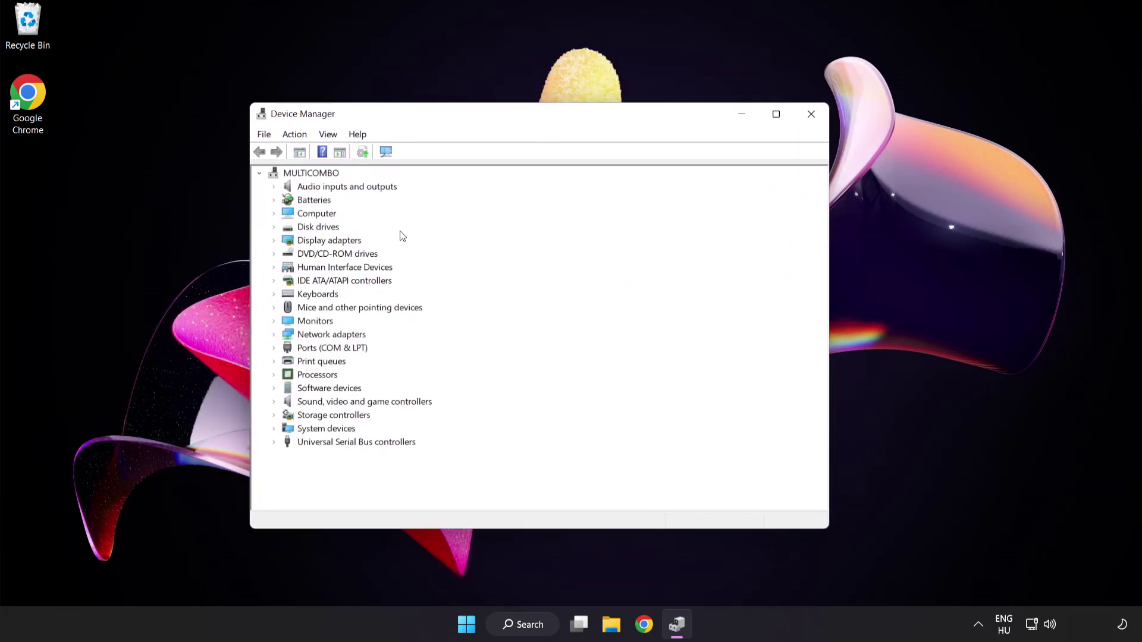
pyautogui.click(329, 242)
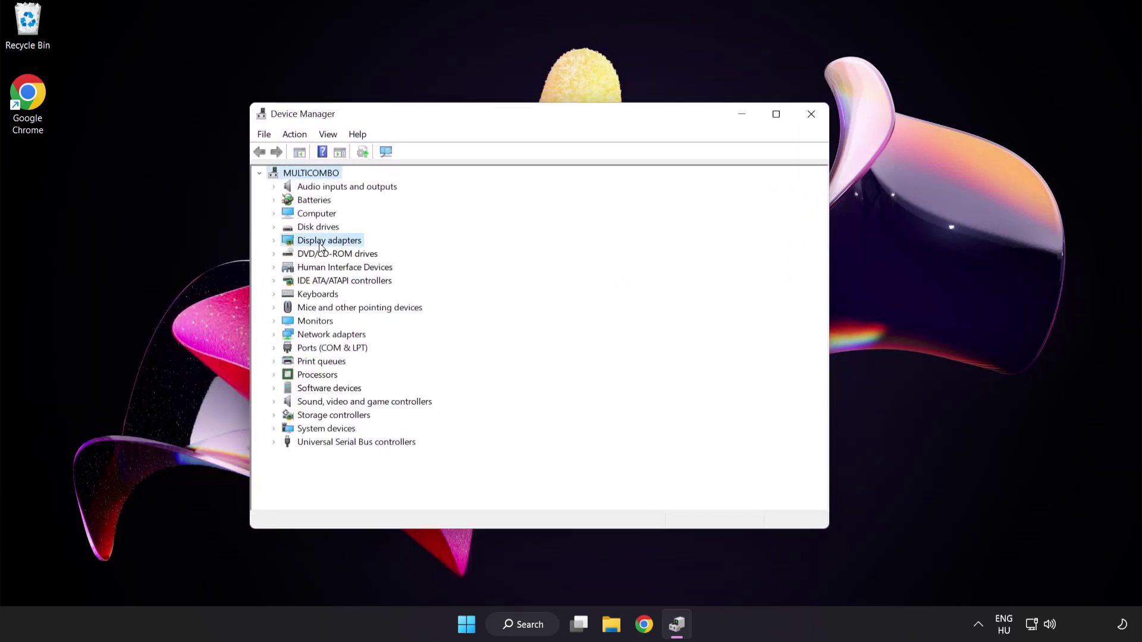
pyautogui.click(274, 240)
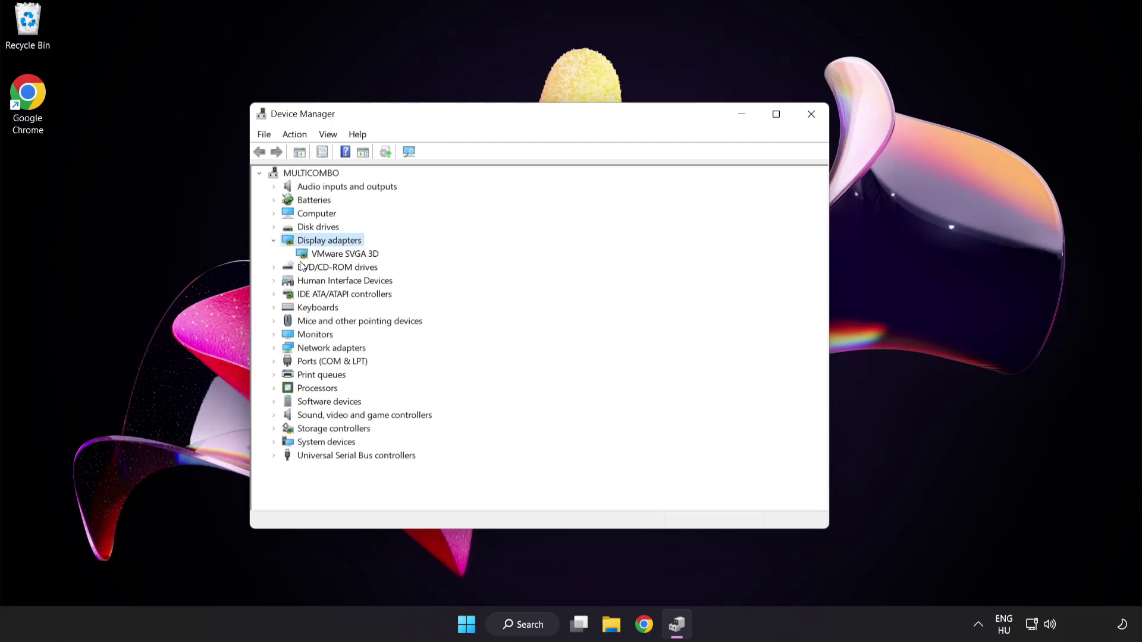
pyautogui.click(292, 256)
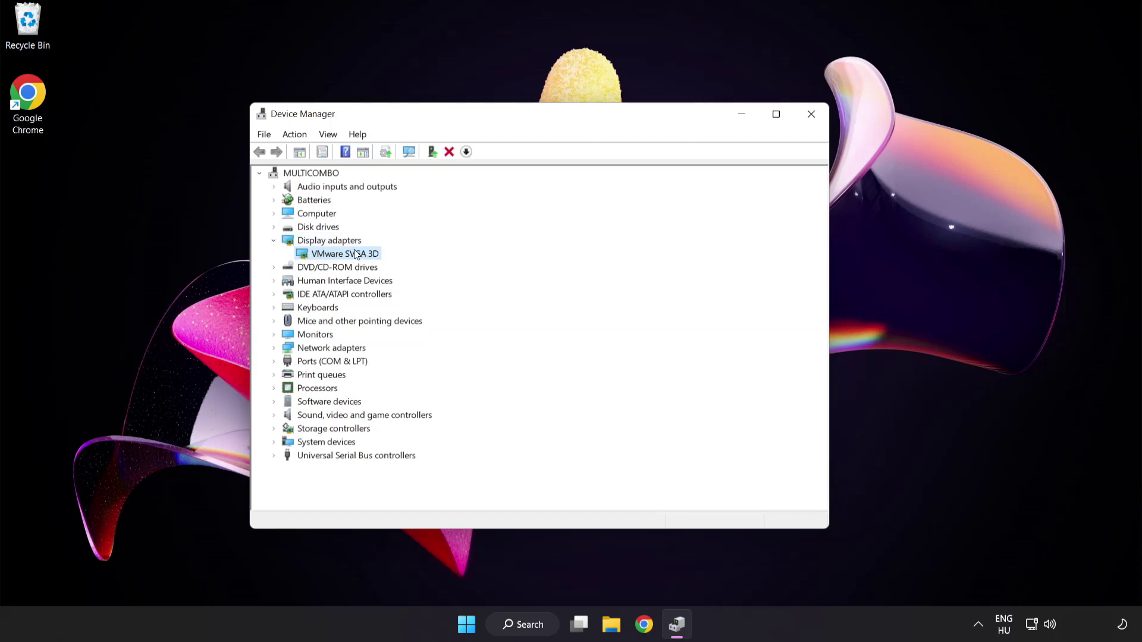
pyautogui.rightClick(335, 253)
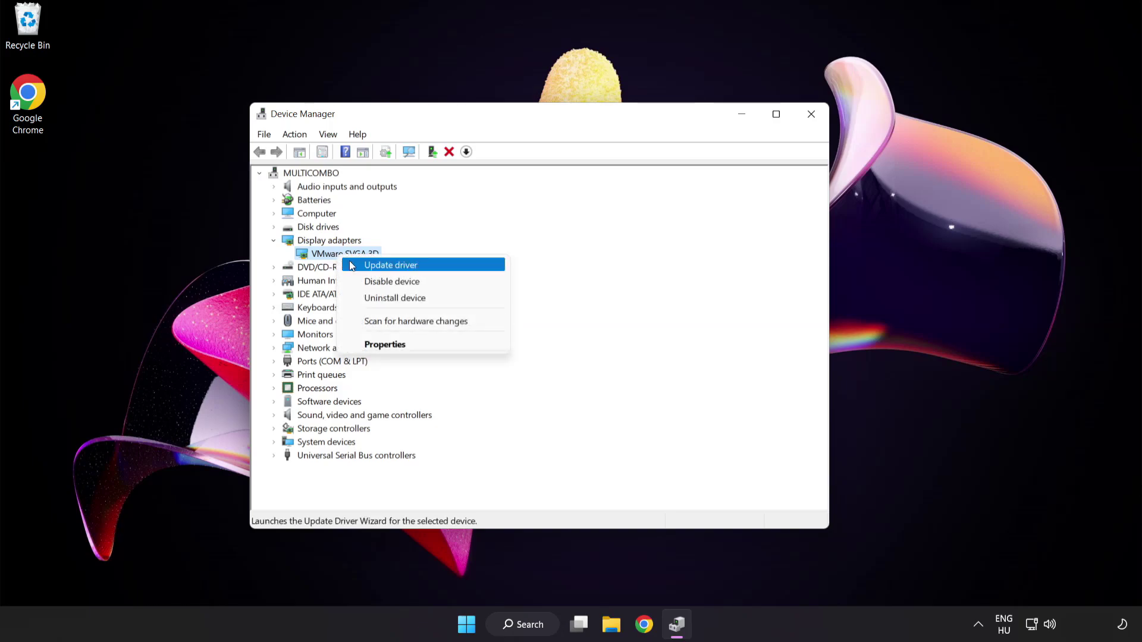
# Update the VMware SVGA 3D driver by automatic search; the best driver is already installed.
pyautogui.click(442, 266)
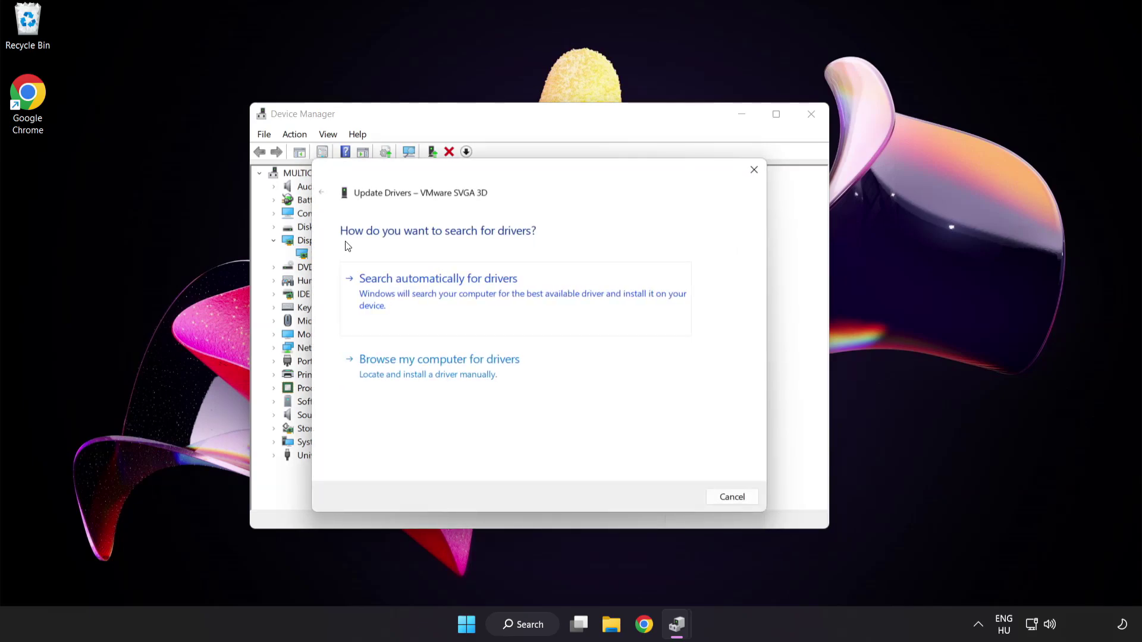
pyautogui.click(498, 296)
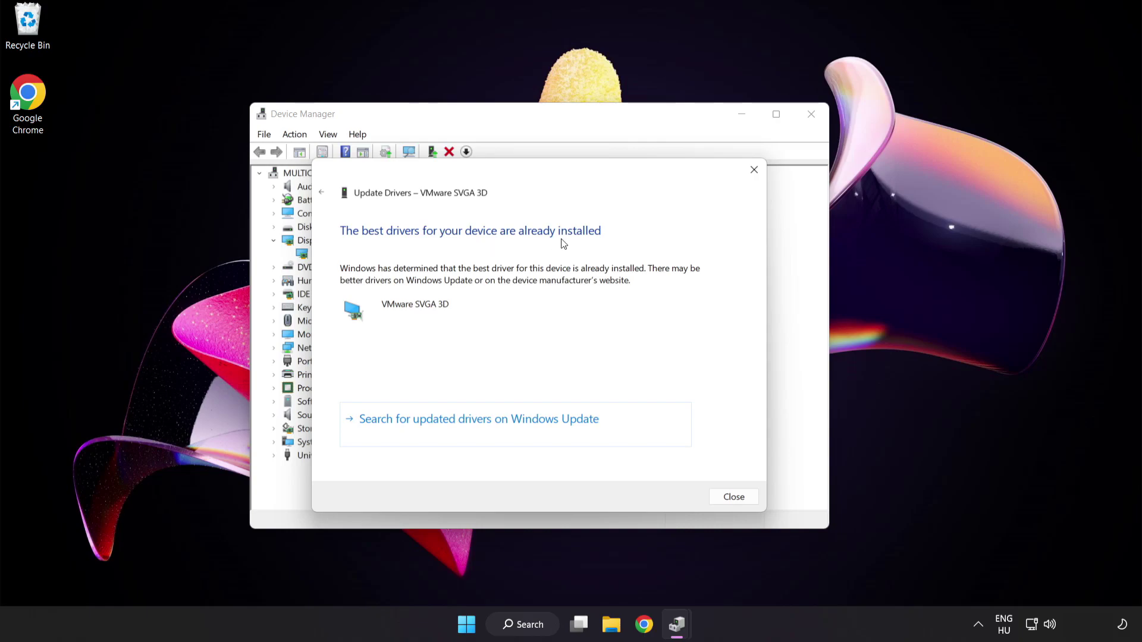
pyautogui.click(731, 499)
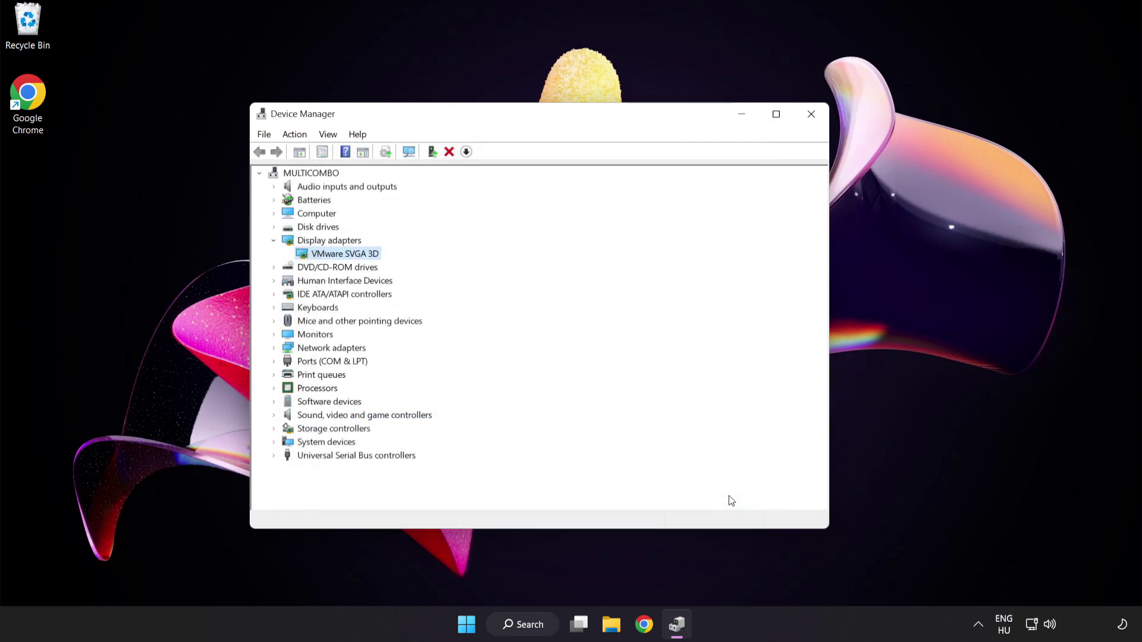
# Close Device Manager and search Windows for 'update'.
pyautogui.click(811, 116)
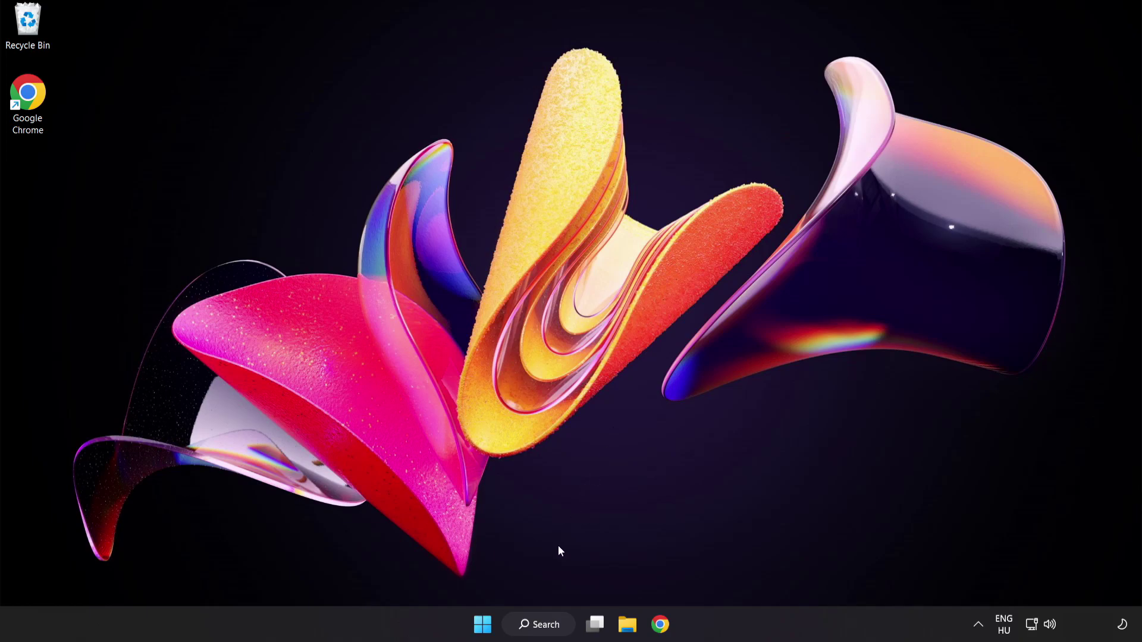
pyautogui.click(535, 624)
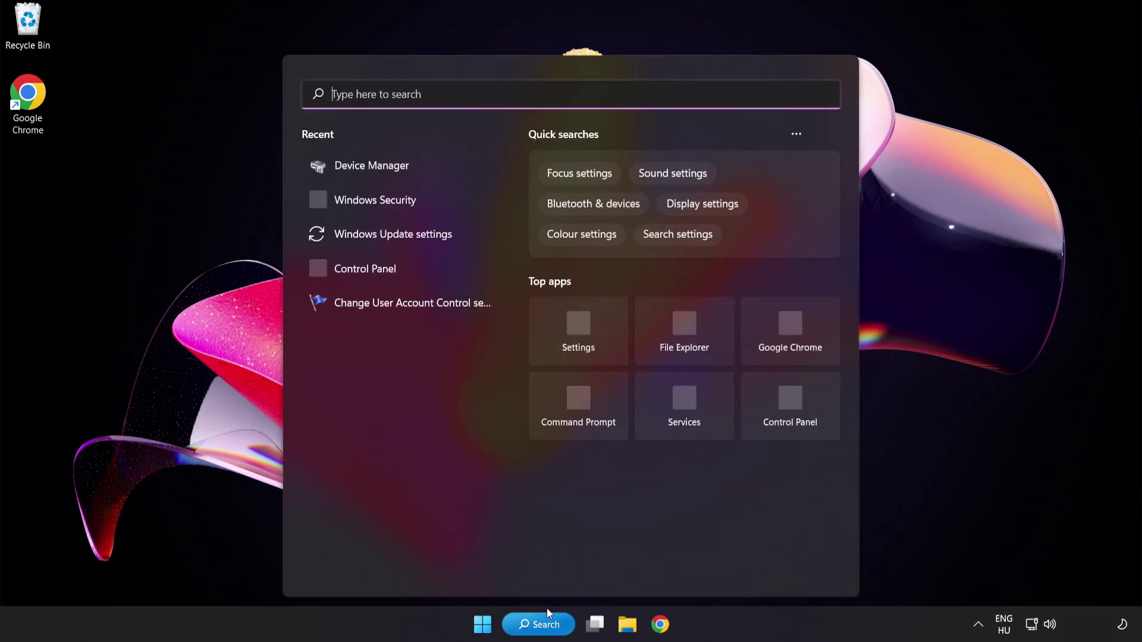
pyautogui.write('u')
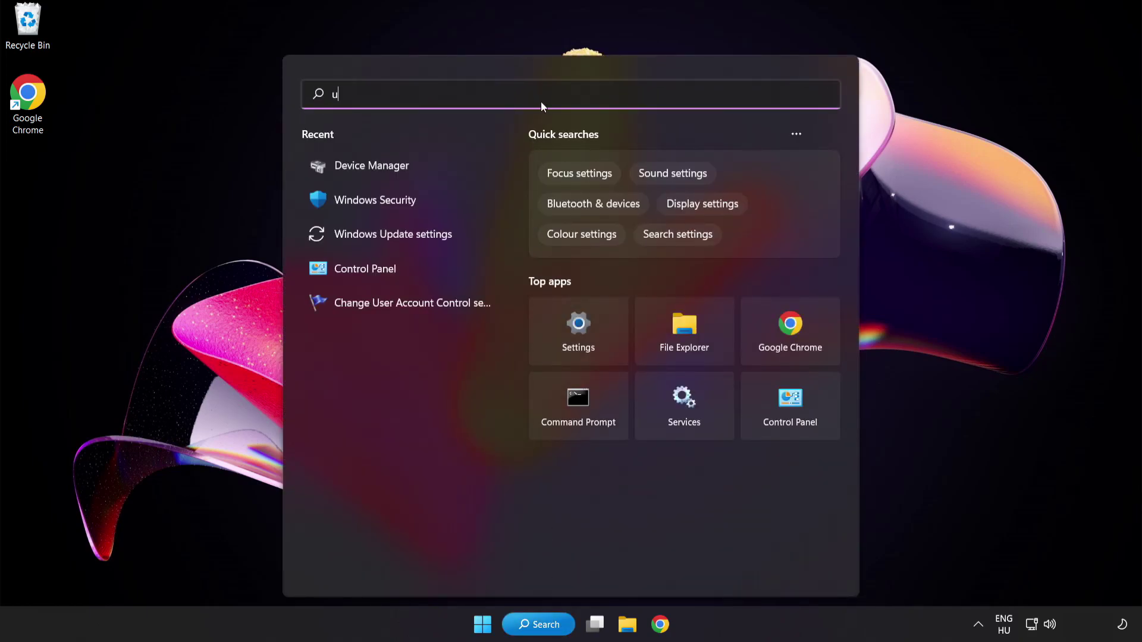
pyautogui.write('pdate')
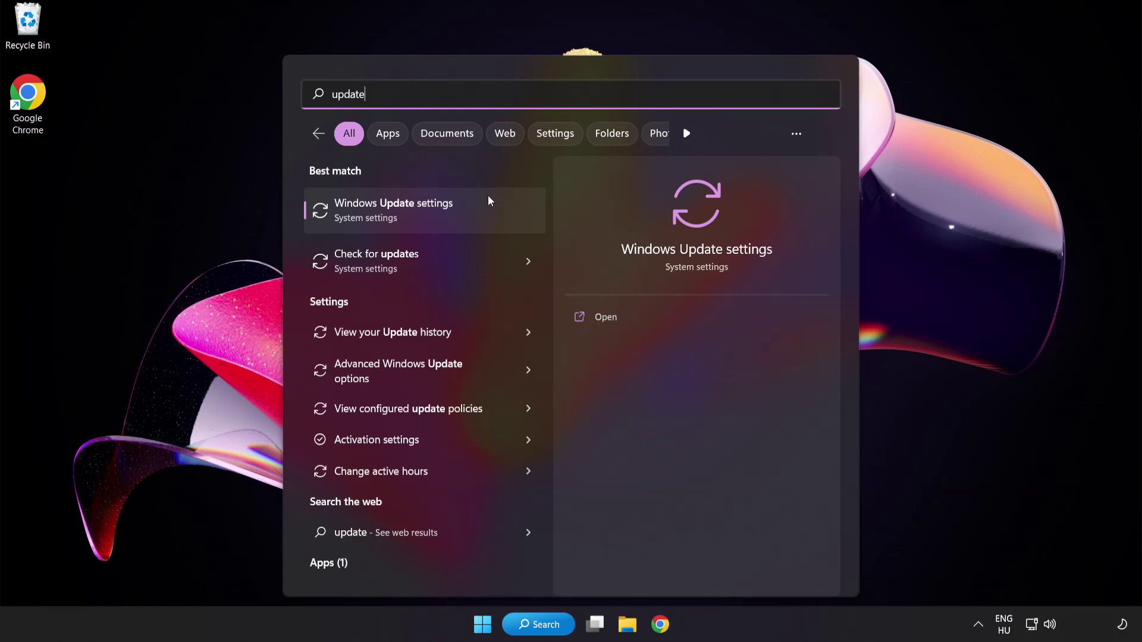
# Run a Windows Update check, confirm the PC is up to date, and close Settings.
pyautogui.click(436, 219)
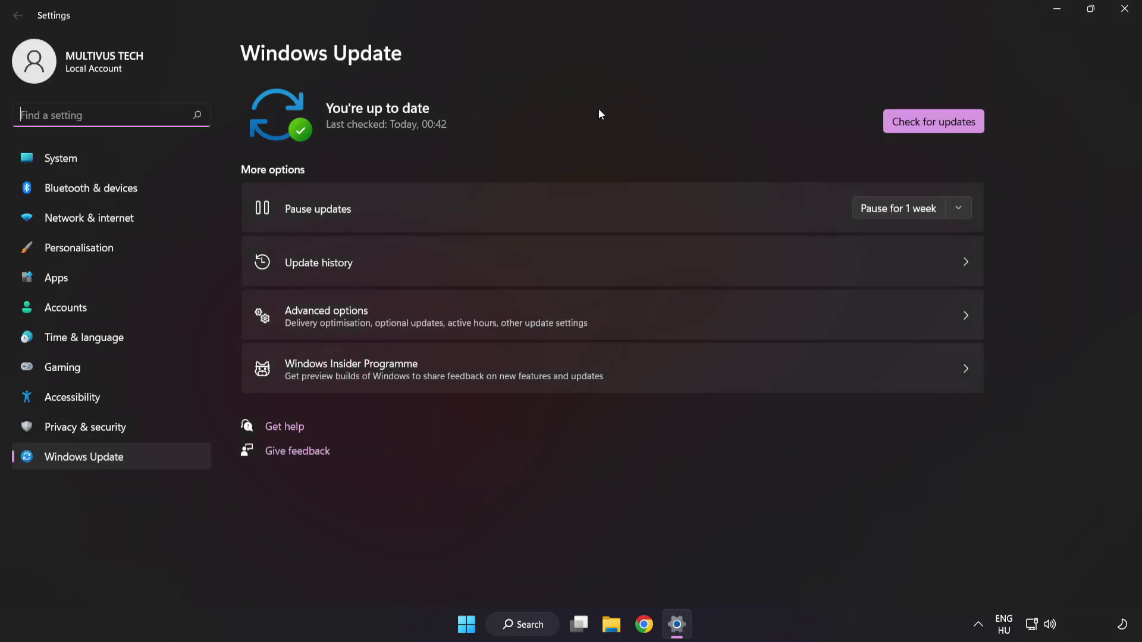
pyautogui.click(929, 128)
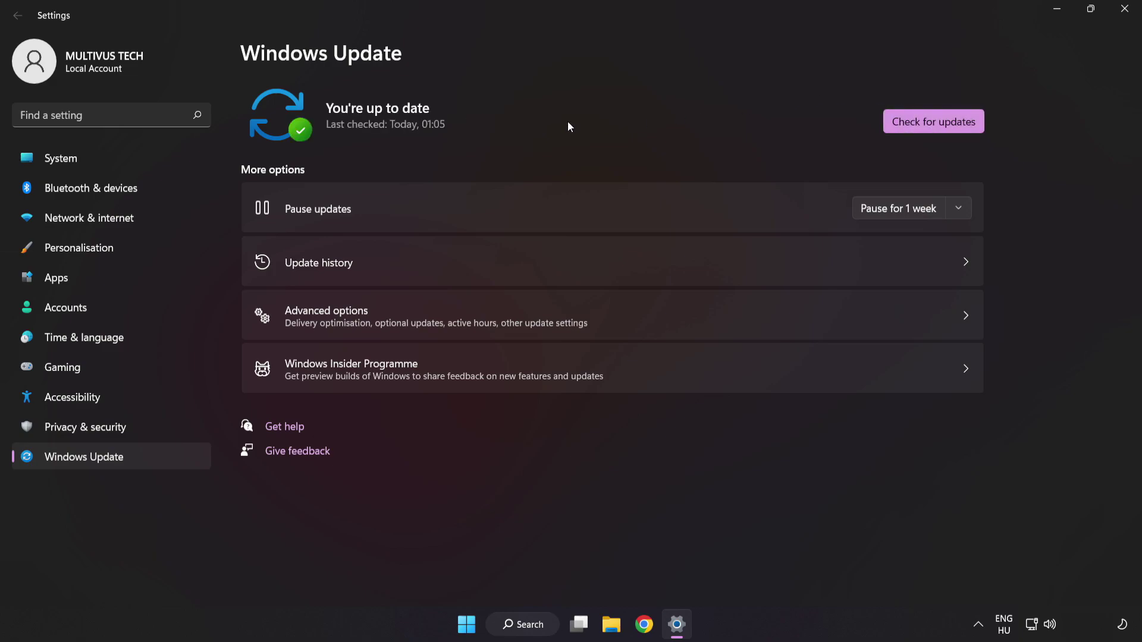
pyautogui.click(1122, 17)
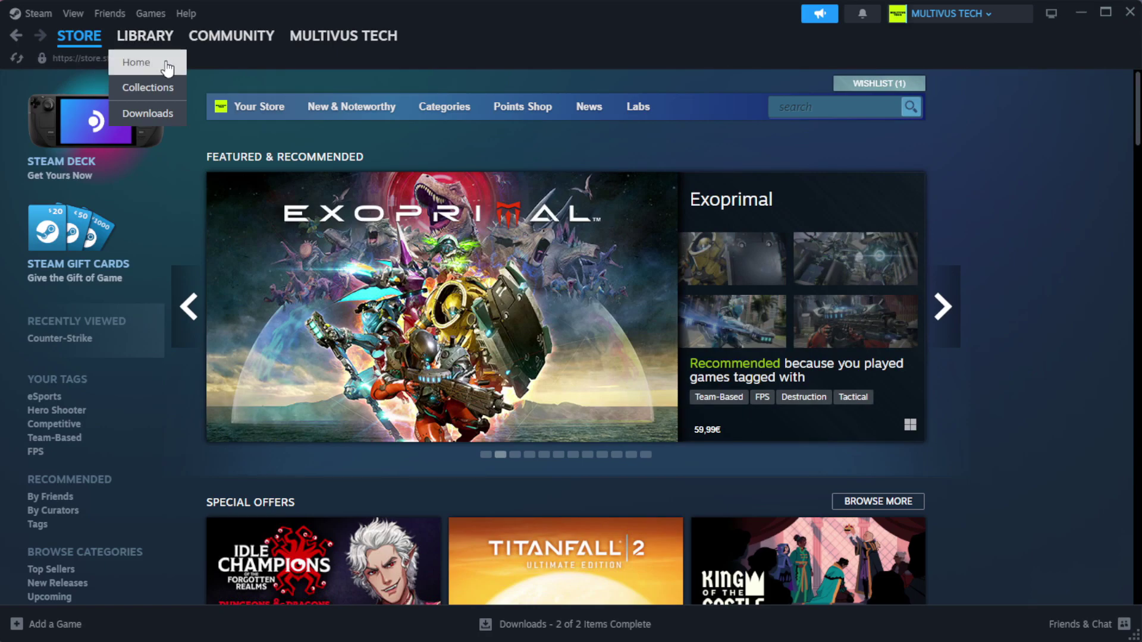
# Open the properties of YOUR NOT WORKING GAME from Steam's Library home.
pyautogui.click(164, 62)
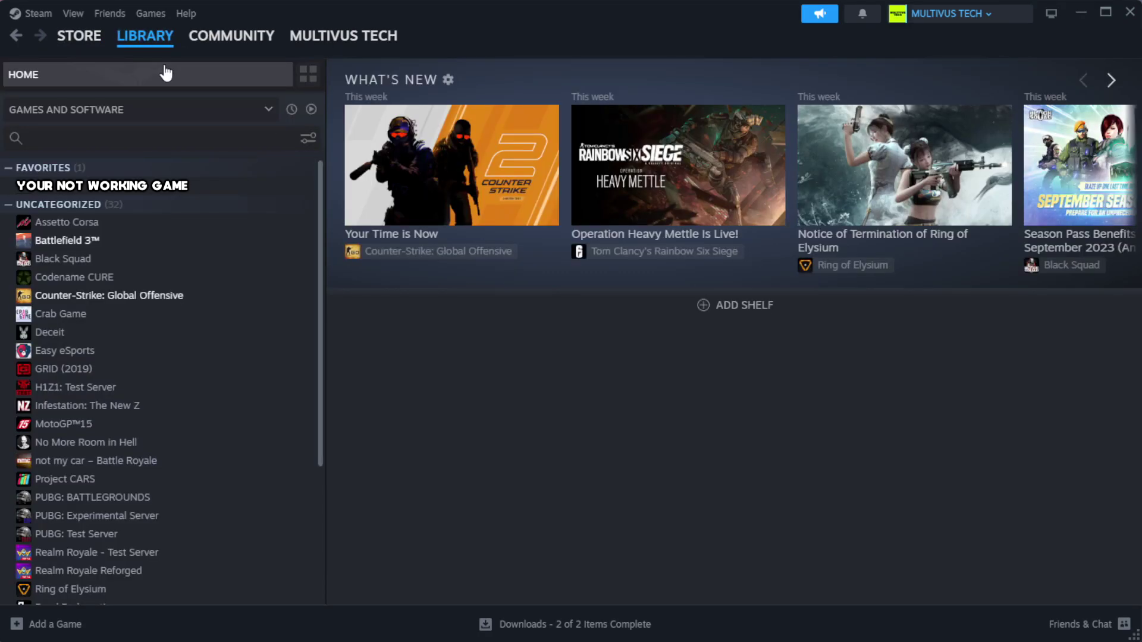
pyautogui.rightClick(281, 189)
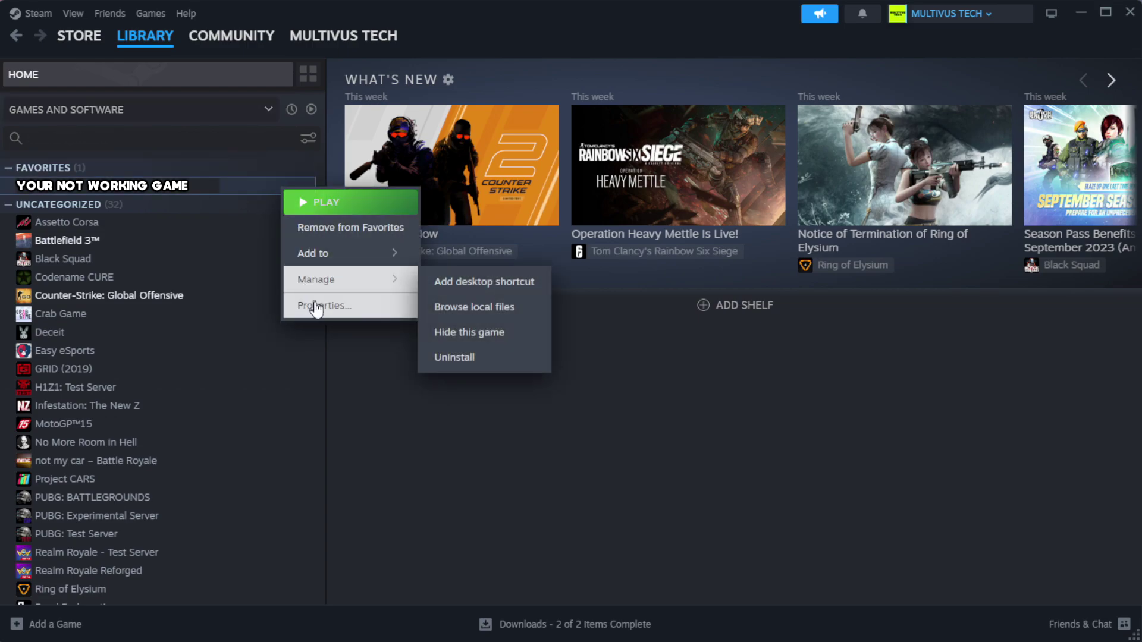
pyautogui.click(352, 312)
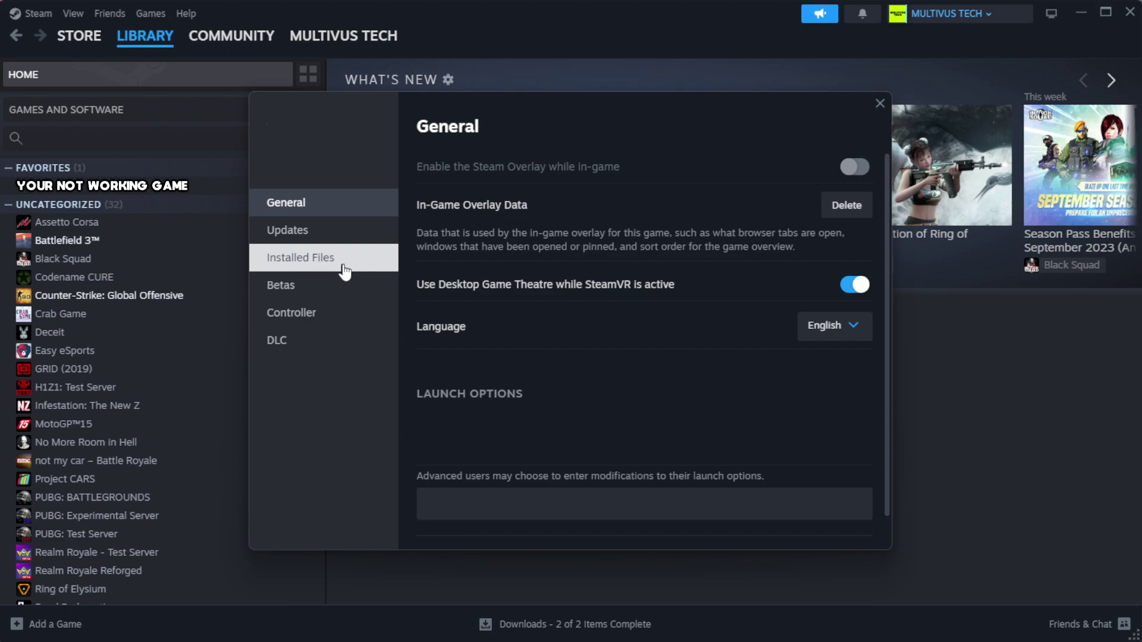
# Verify the integrity of the game's installed files, validating all 1039 files.
pyautogui.click(375, 271)
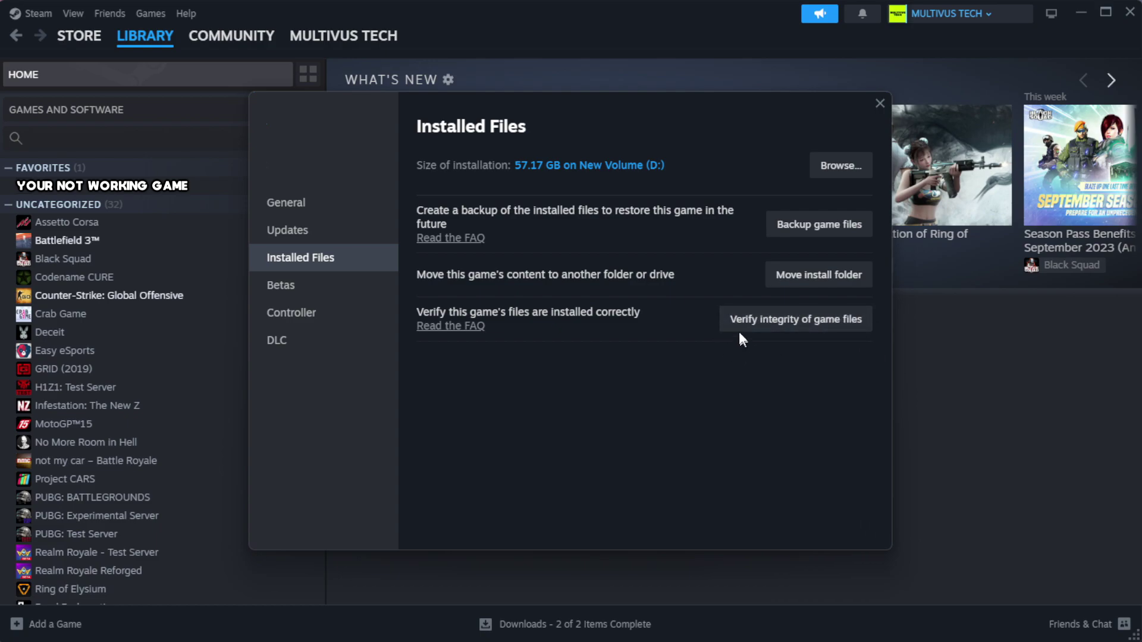
pyautogui.click(803, 332)
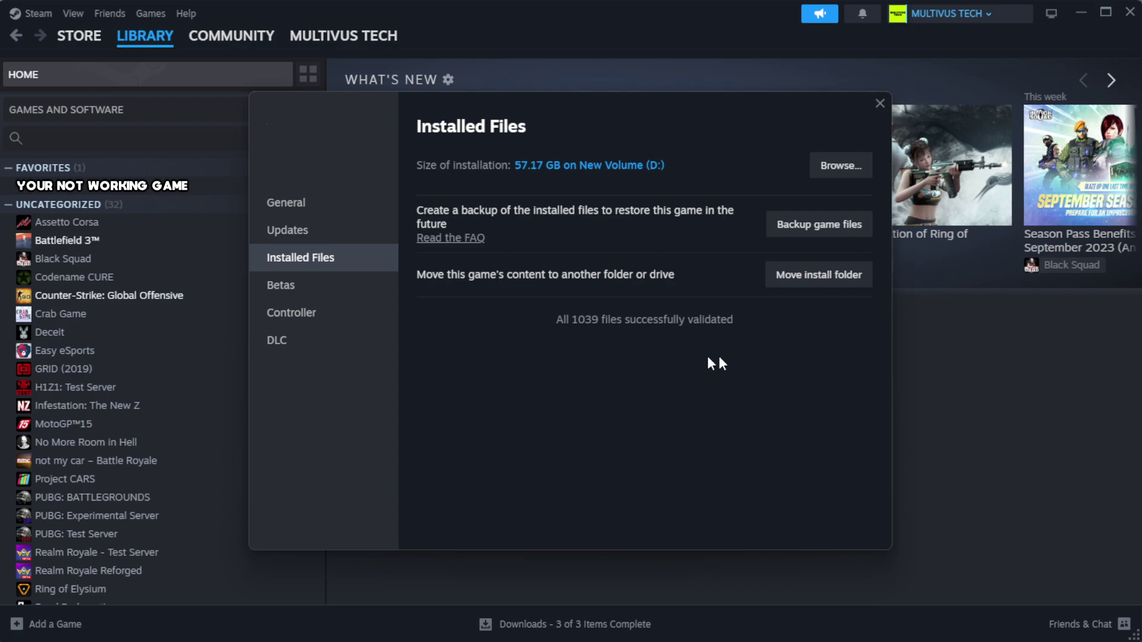
# Open the game's install folder and the properties of the YOUR NOT WORKING GAME shortcut.
pyautogui.click(838, 179)
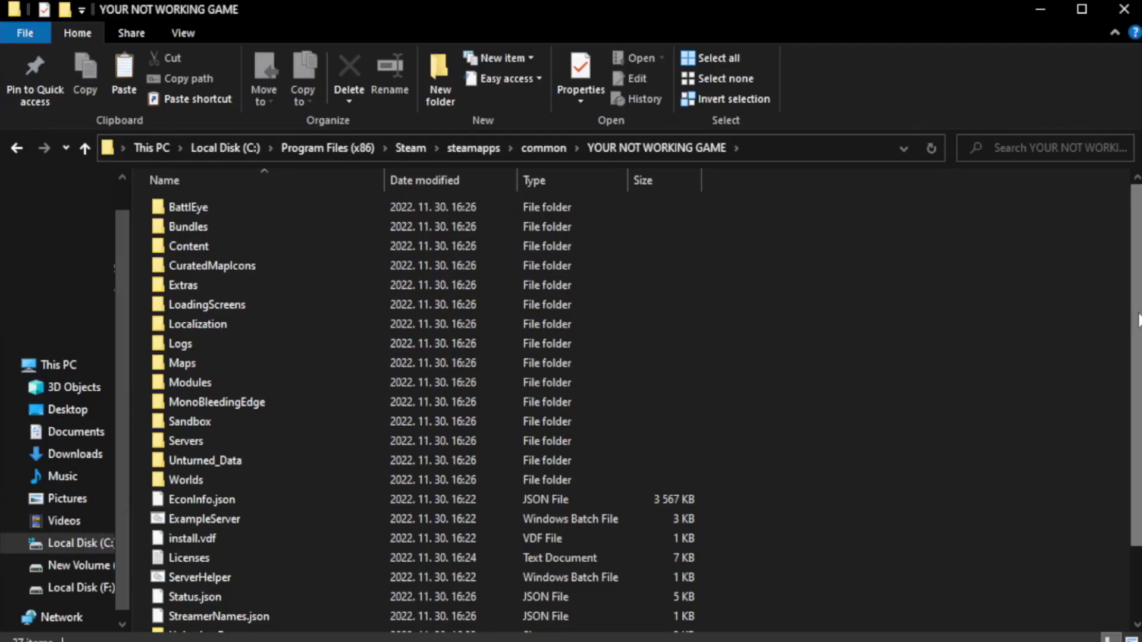
pyautogui.moveTo(1136, 352); pyautogui.dragTo(1139, 422)
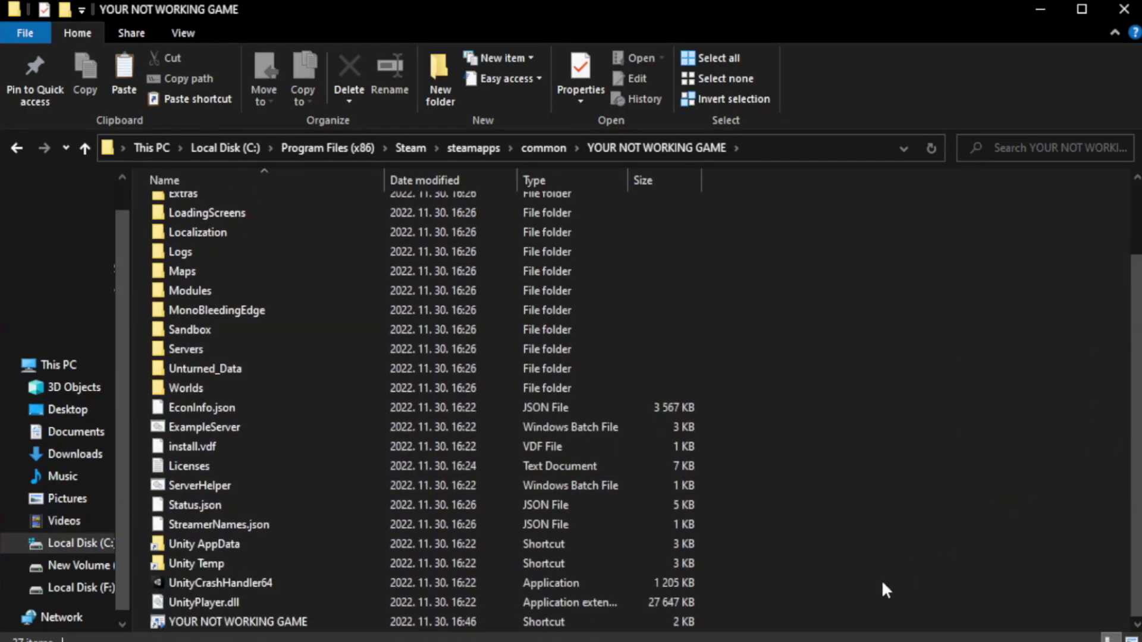
pyautogui.click(390, 623)
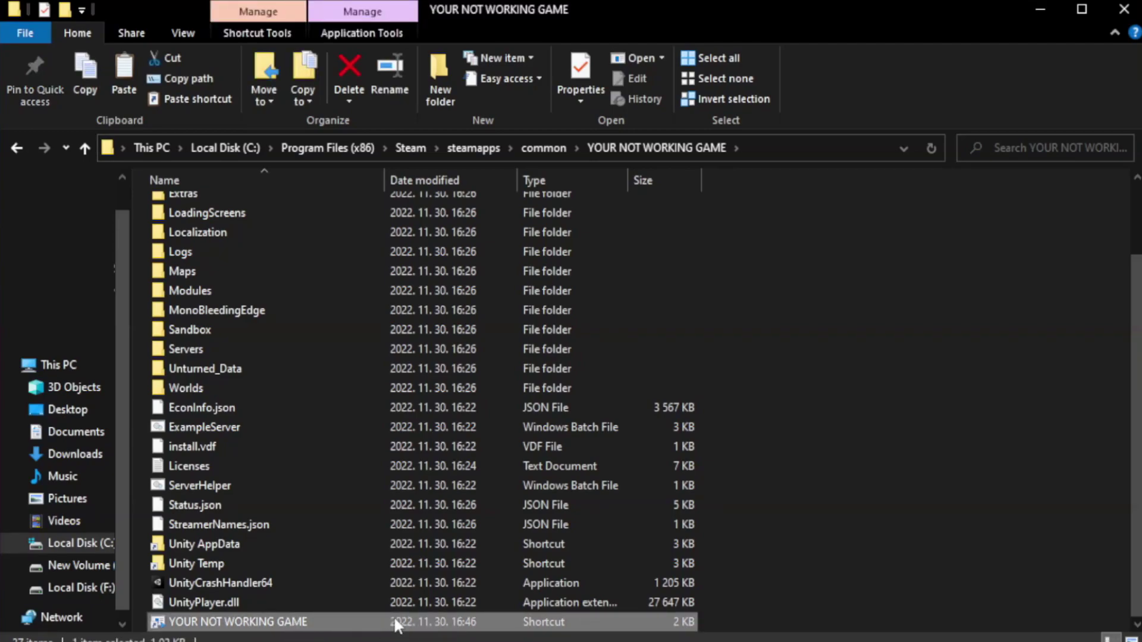
pyautogui.rightClick(381, 625)
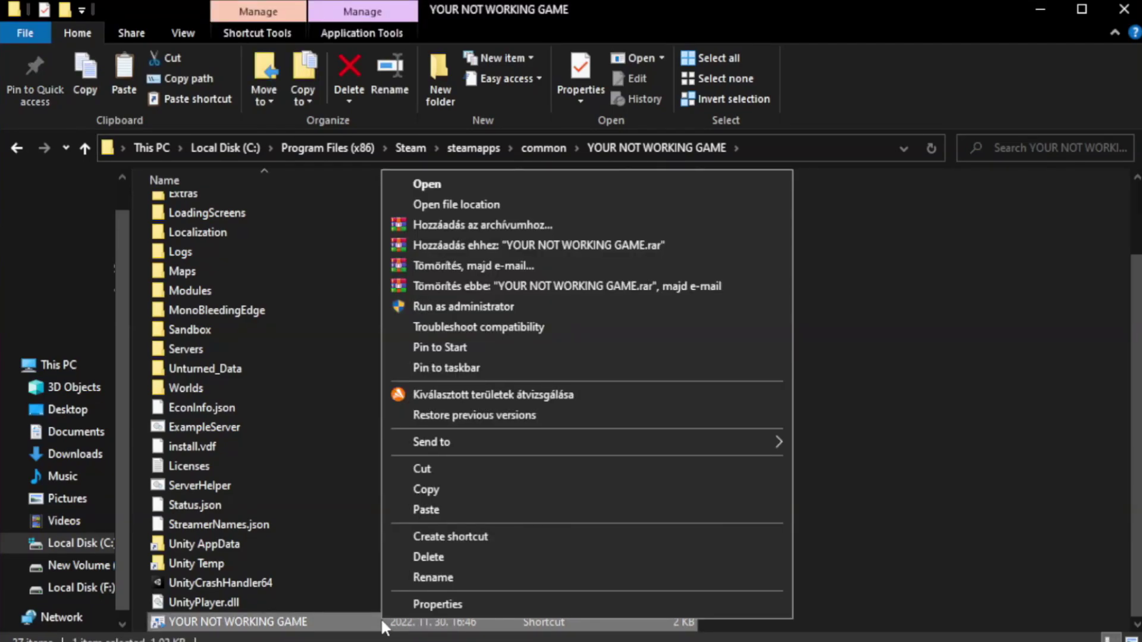
pyautogui.click(582, 604)
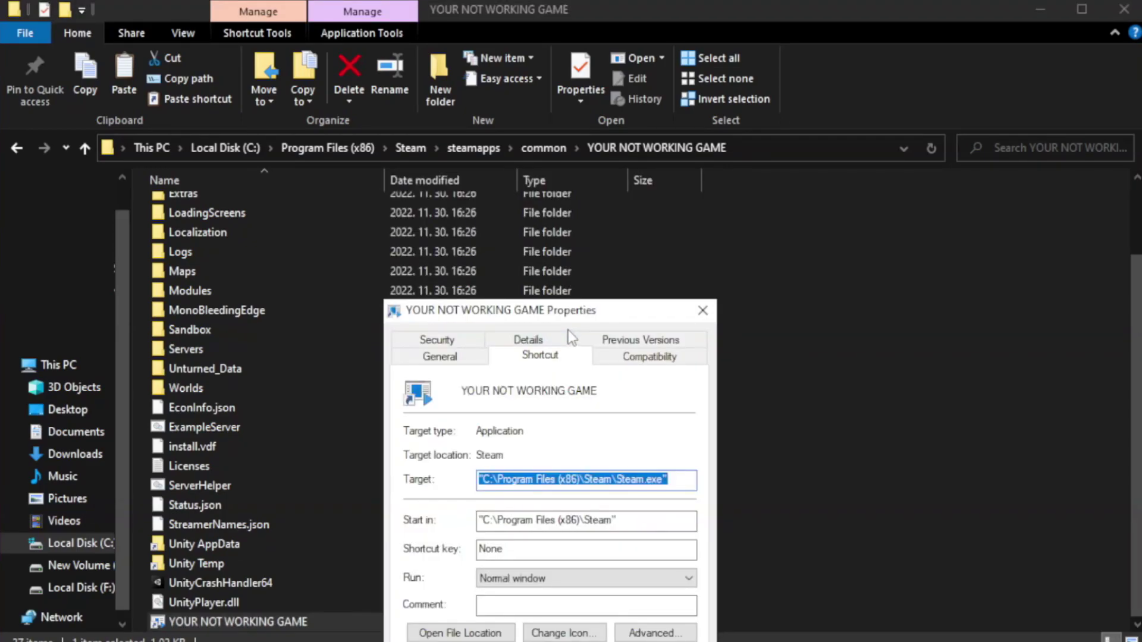
# Set the shortcut to Windows 8 compatibility, run as administrator, fullscreen optimizations disabled.
pyautogui.moveTo(574, 316); pyautogui.dragTo(574, 117)
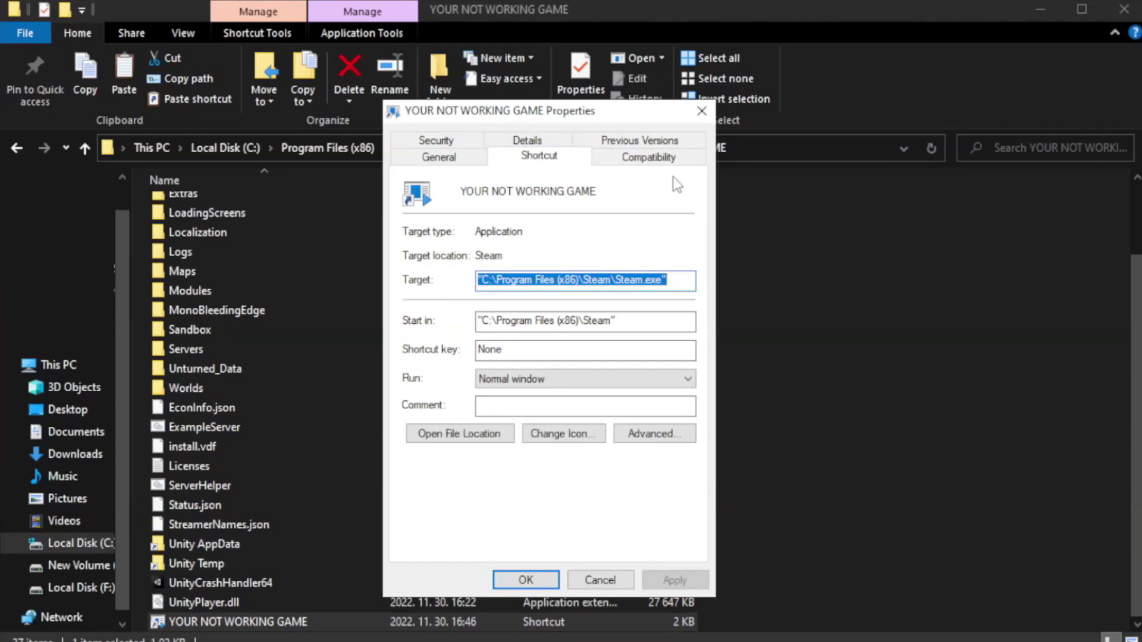
pyautogui.click(642, 159)
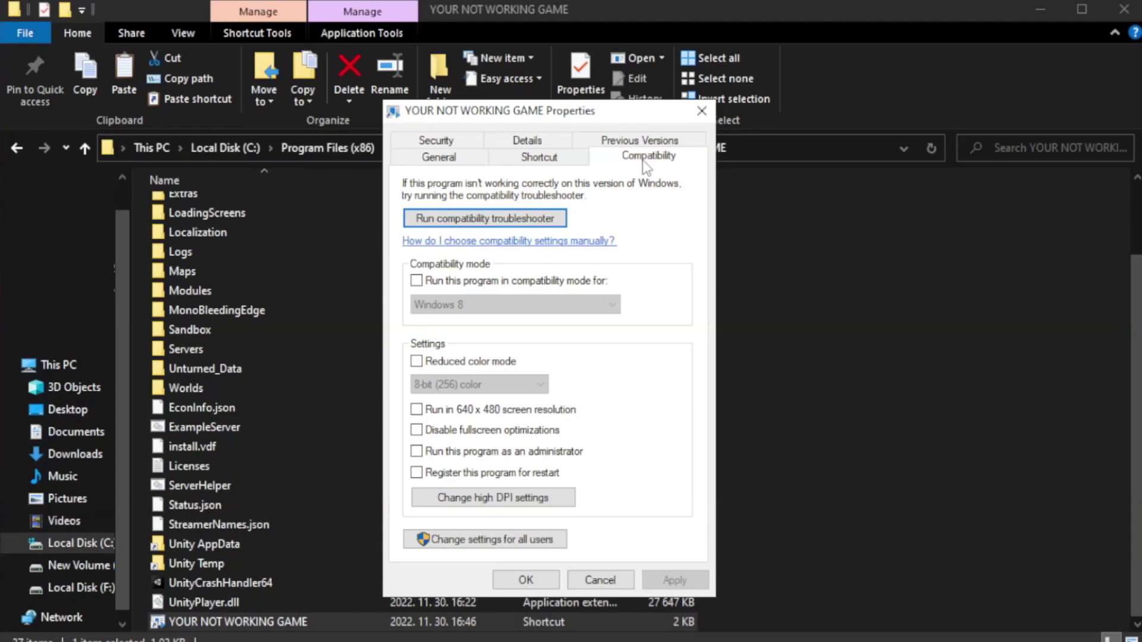
pyautogui.click(454, 283)
pyautogui.click(511, 305)
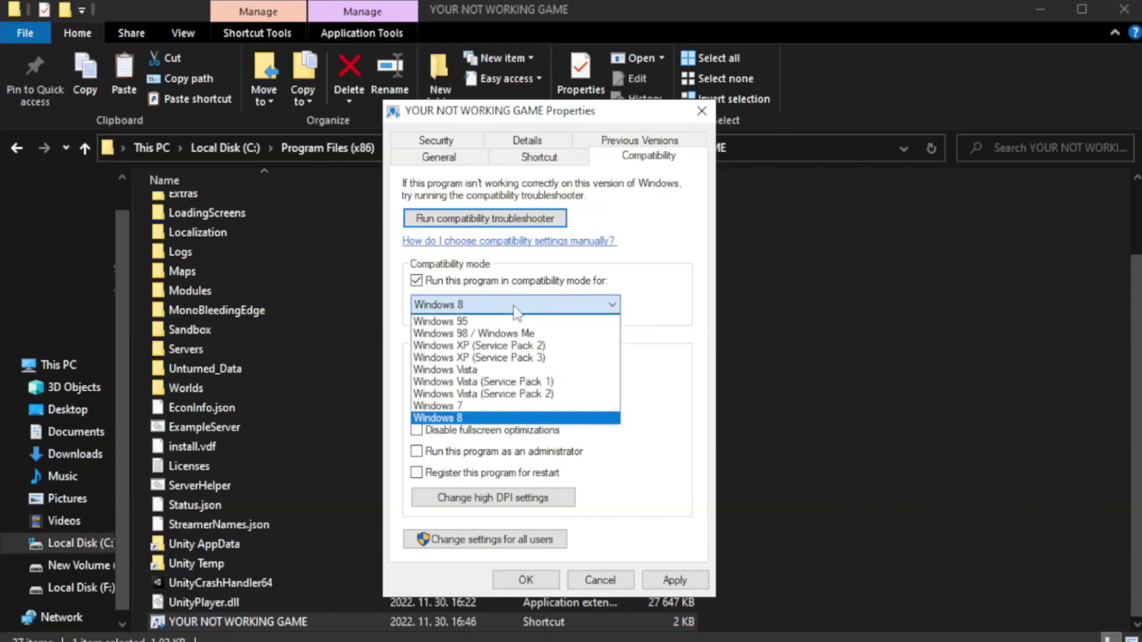
pyautogui.click(484, 419)
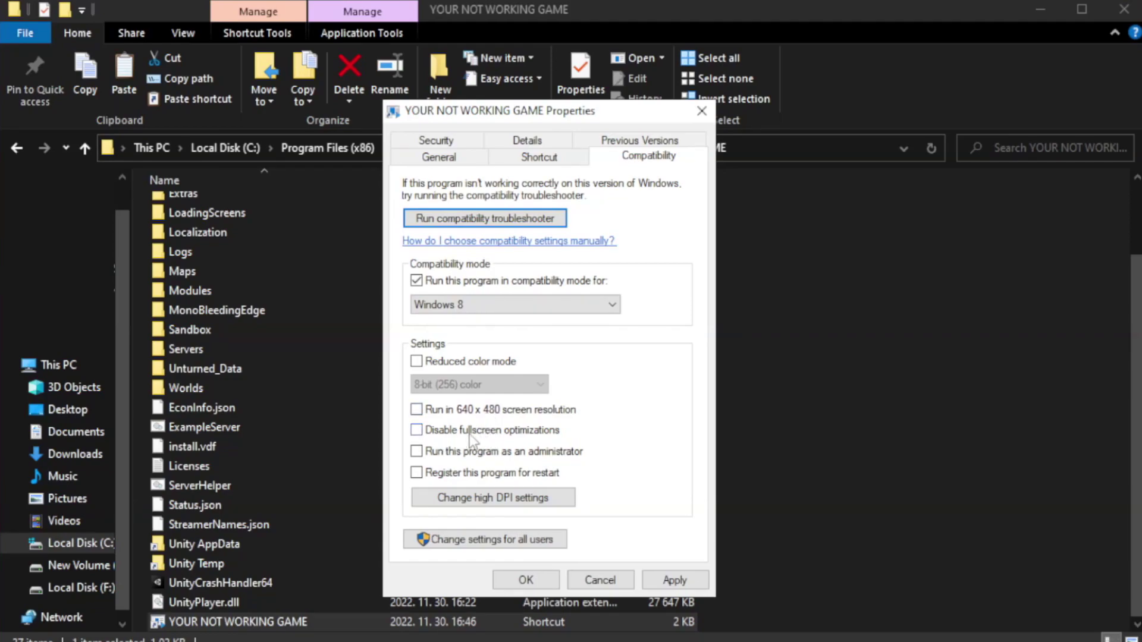
pyautogui.click(446, 437)
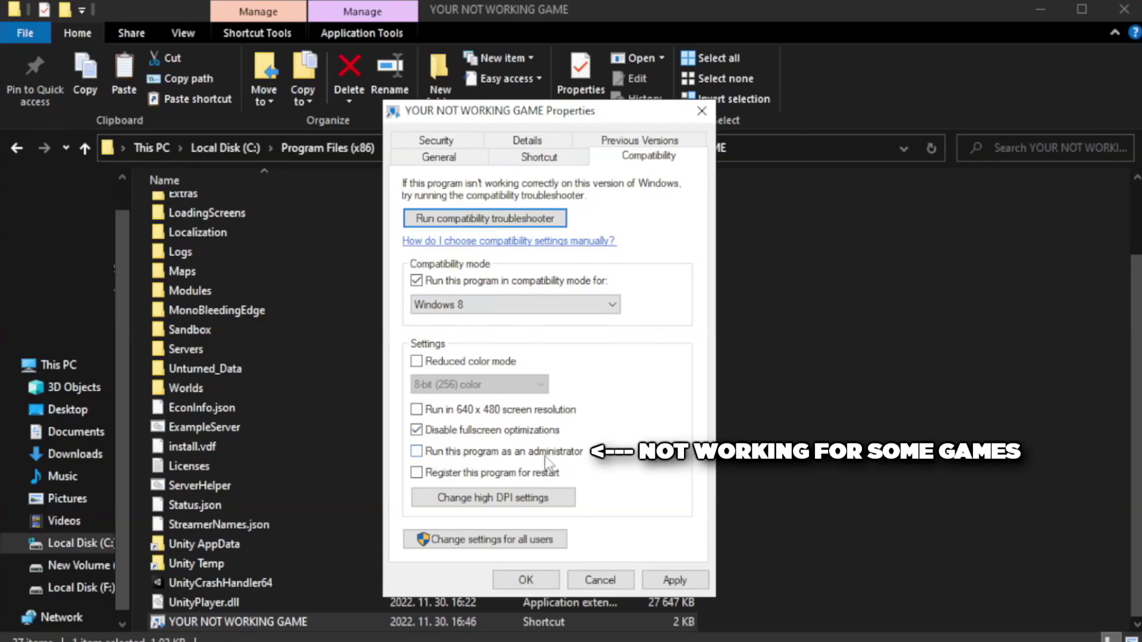
pyautogui.click(447, 458)
pyautogui.click(670, 585)
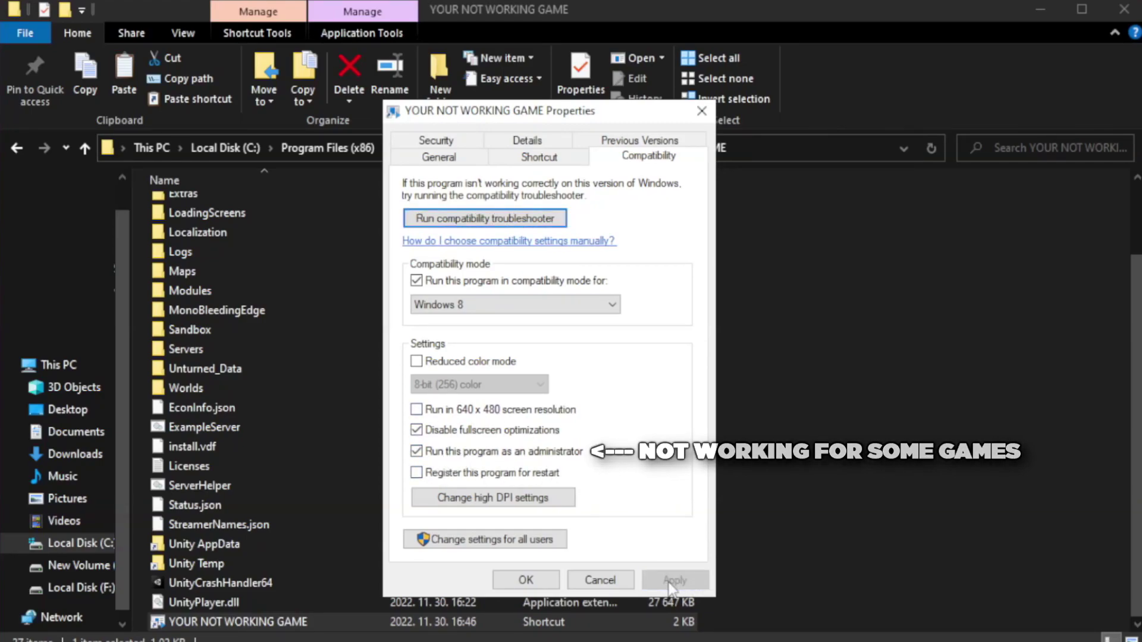
pyautogui.click(524, 583)
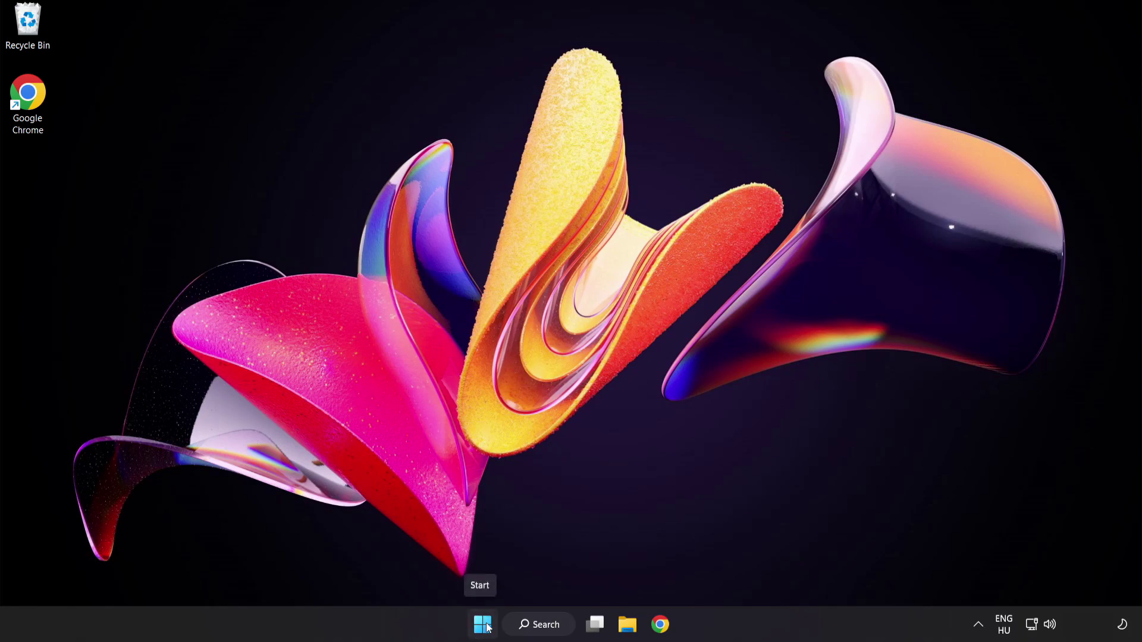
# Open Task Manager from the Start button's quick links and show the Startup apps list.
pyautogui.rightClick(487, 628)
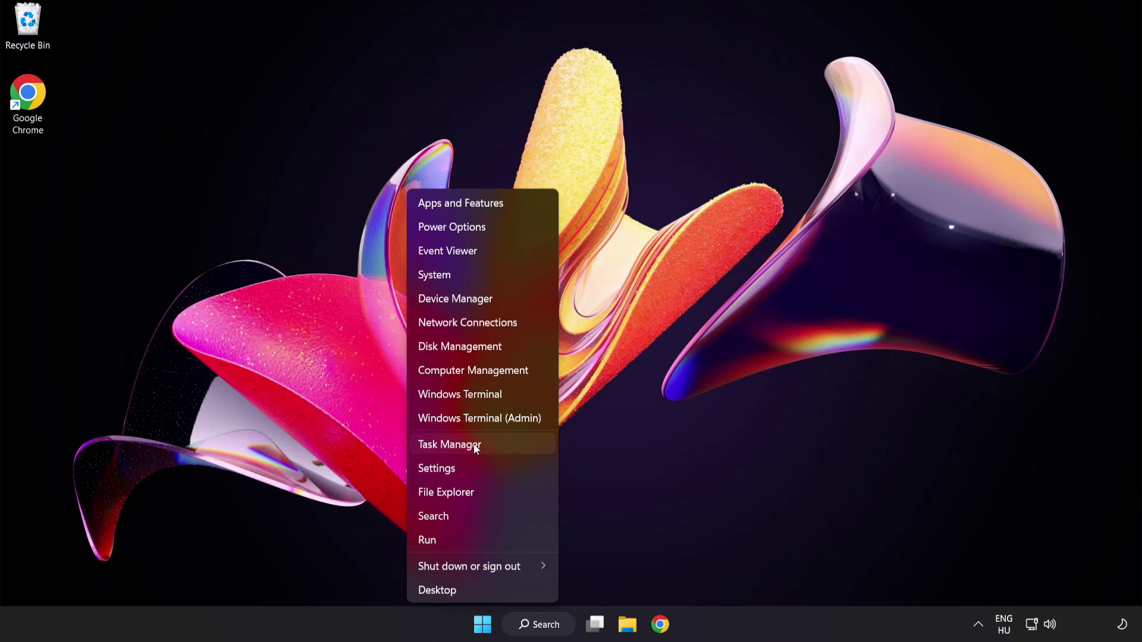
pyautogui.click(494, 448)
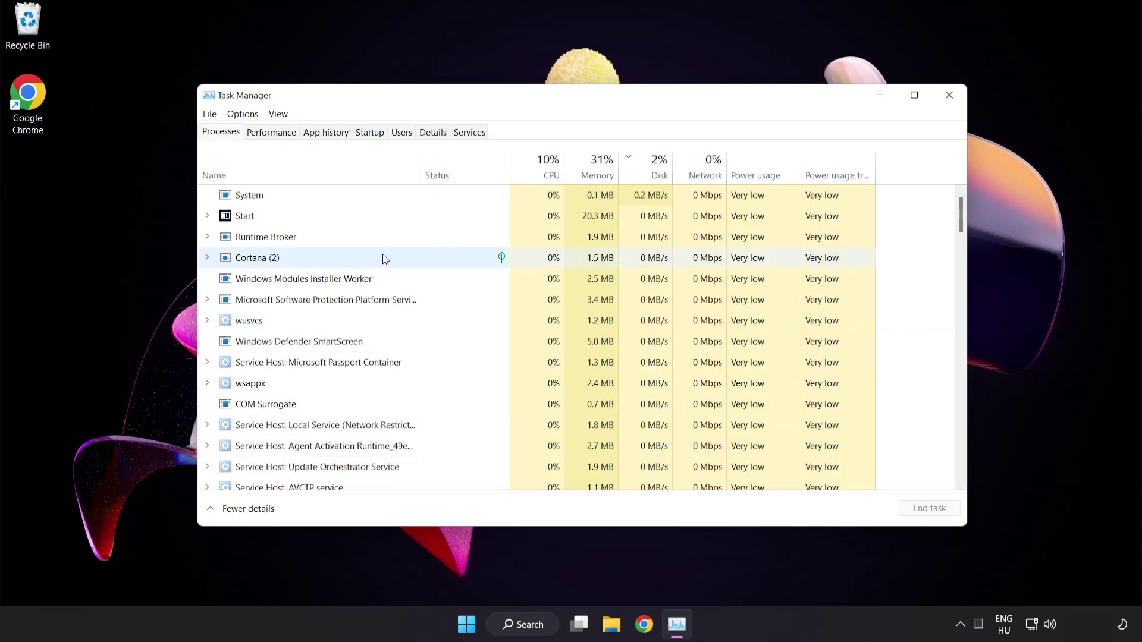
pyautogui.click(378, 139)
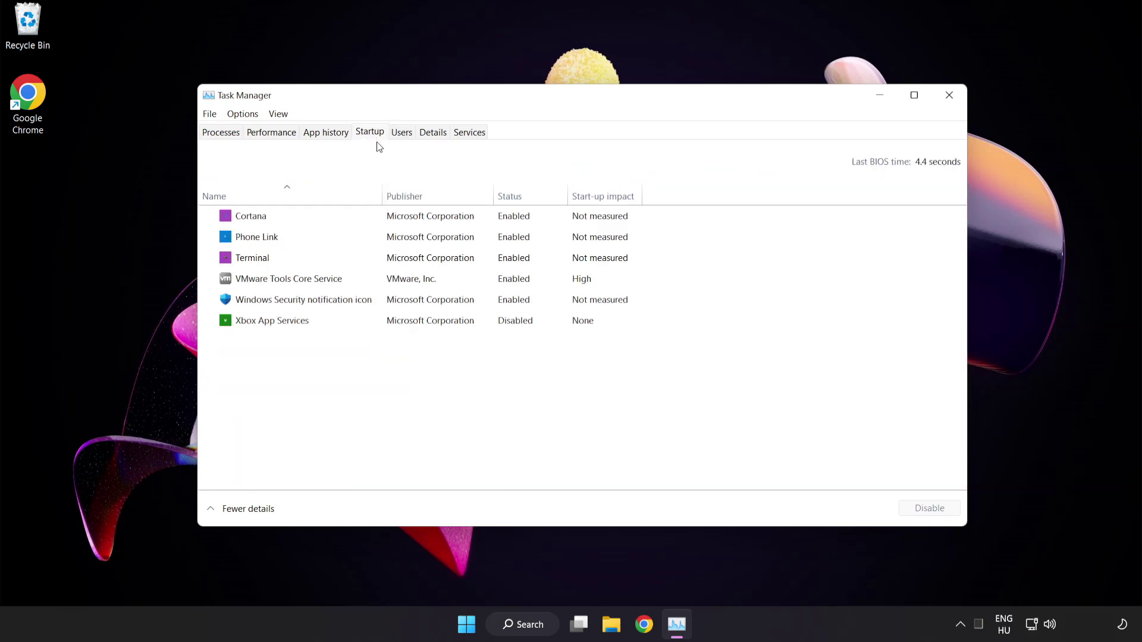
# Disable Cortana, Phone Link, Terminal and the Windows Security notification icon at startup.
pyautogui.click(378, 223)
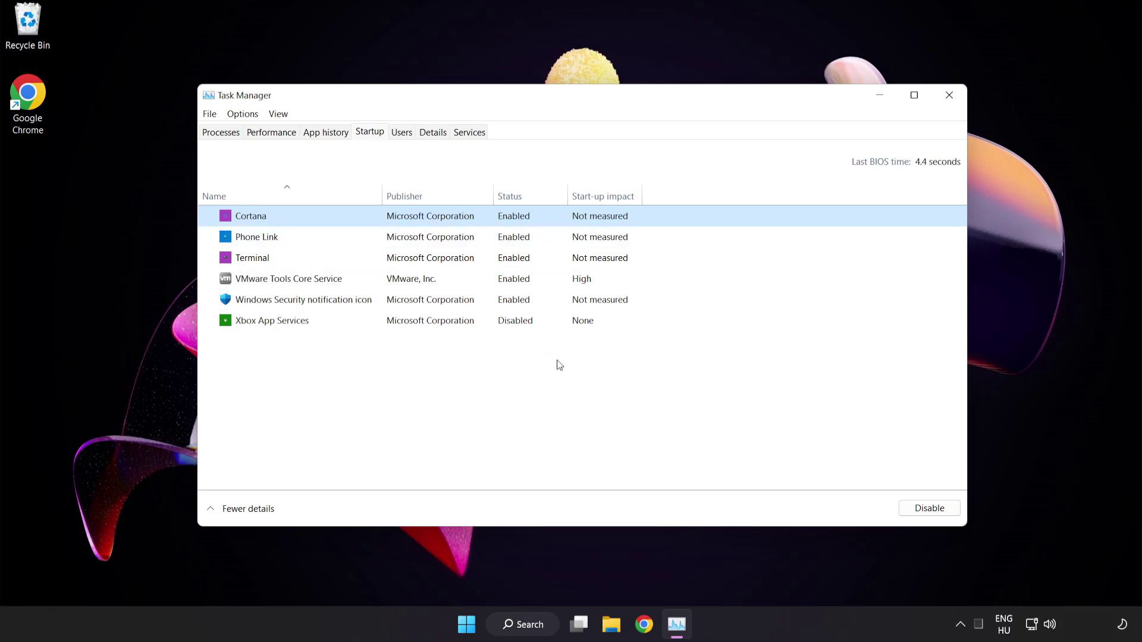
pyautogui.click(931, 510)
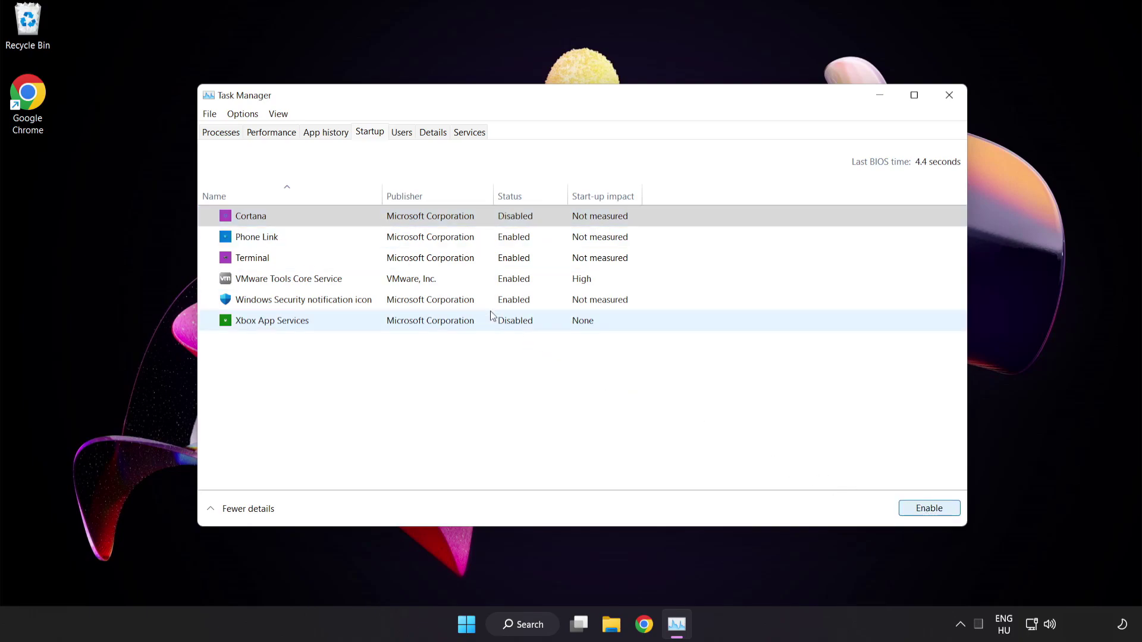
pyautogui.click(353, 235)
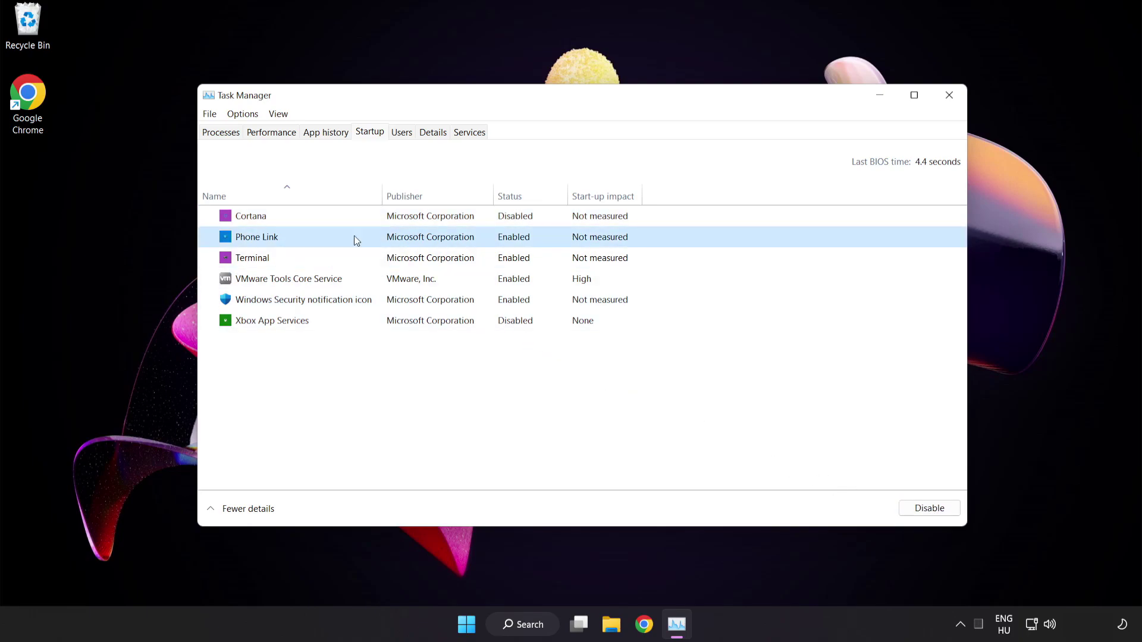
pyautogui.click(926, 518)
pyautogui.click(389, 258)
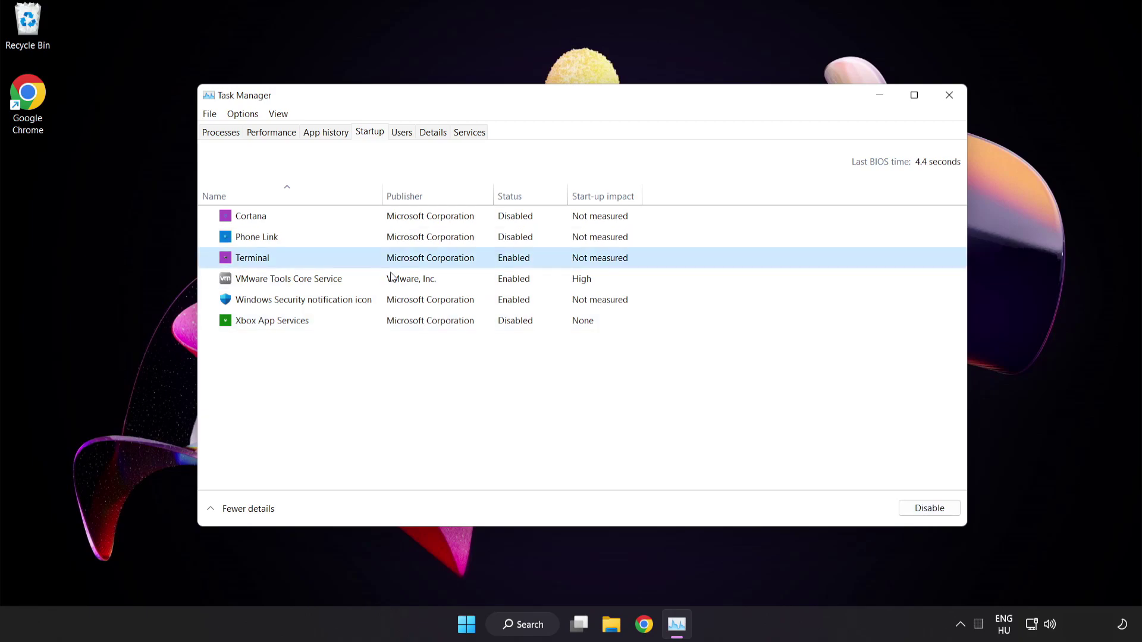
pyautogui.click(910, 504)
pyautogui.click(389, 302)
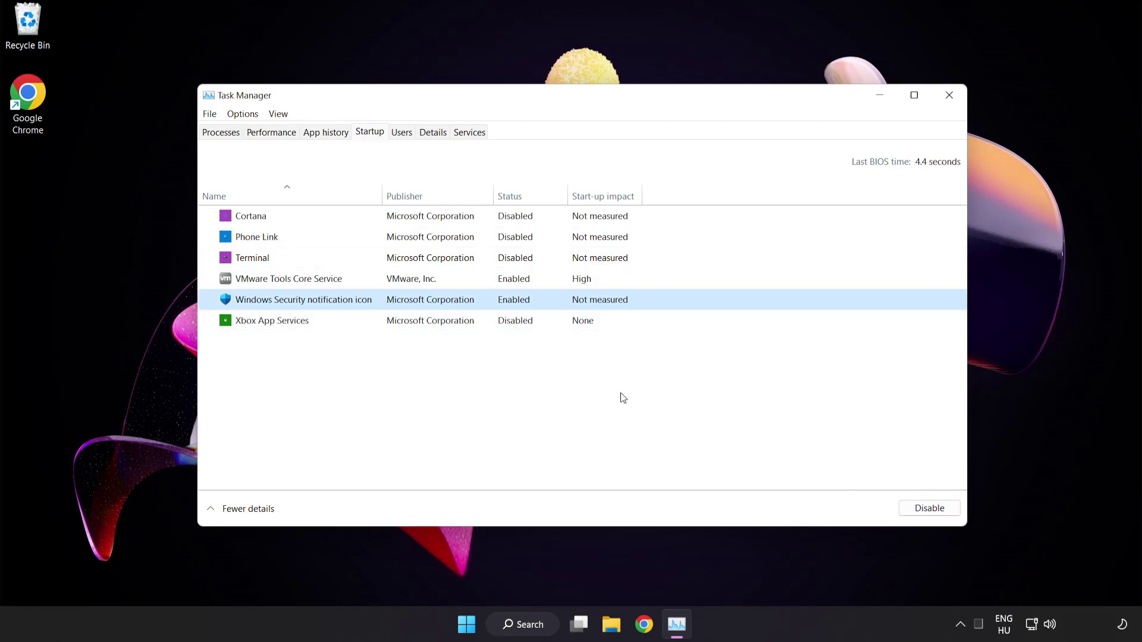
pyautogui.click(916, 512)
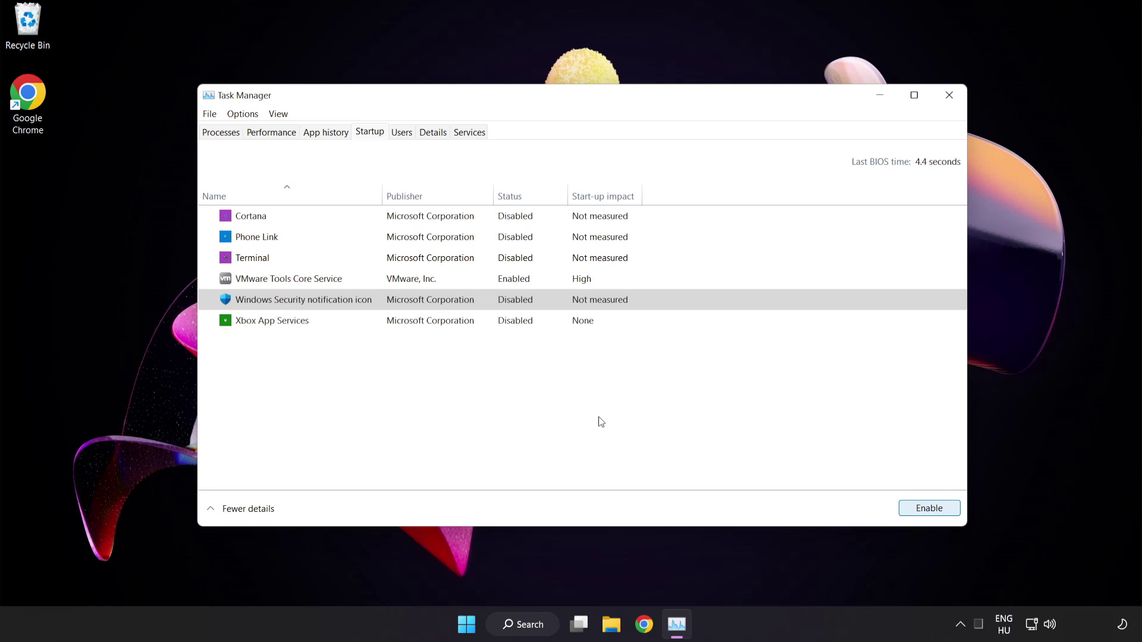
# Close Task Manager and download the DirectX End-User Runtime Web Installer in Chrome.
pyautogui.click(949, 98)
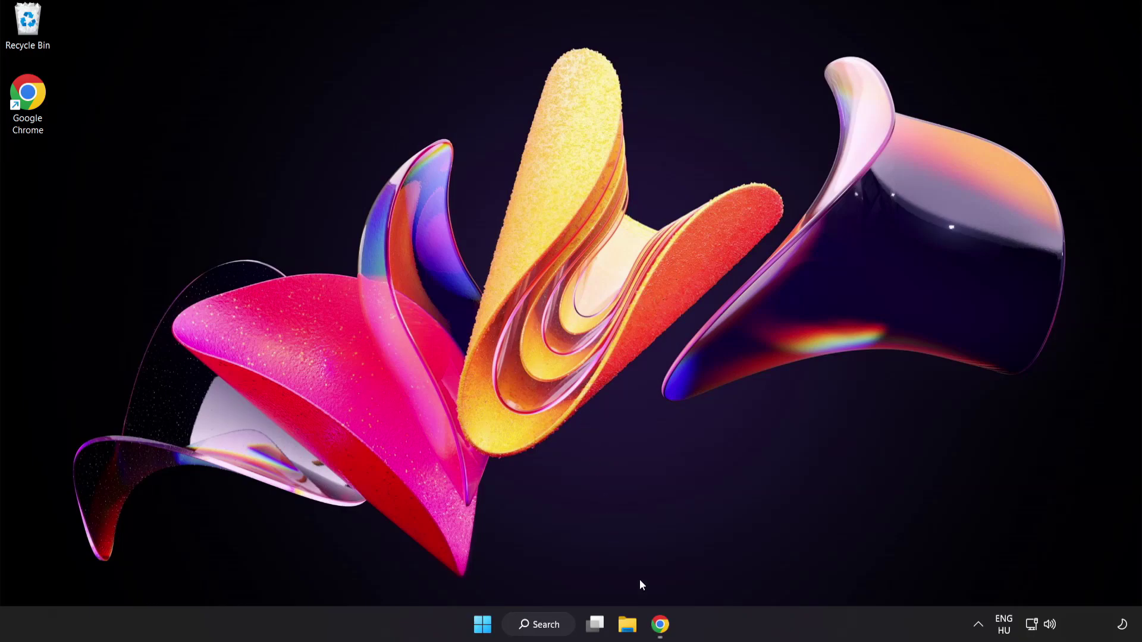
pyautogui.click(660, 625)
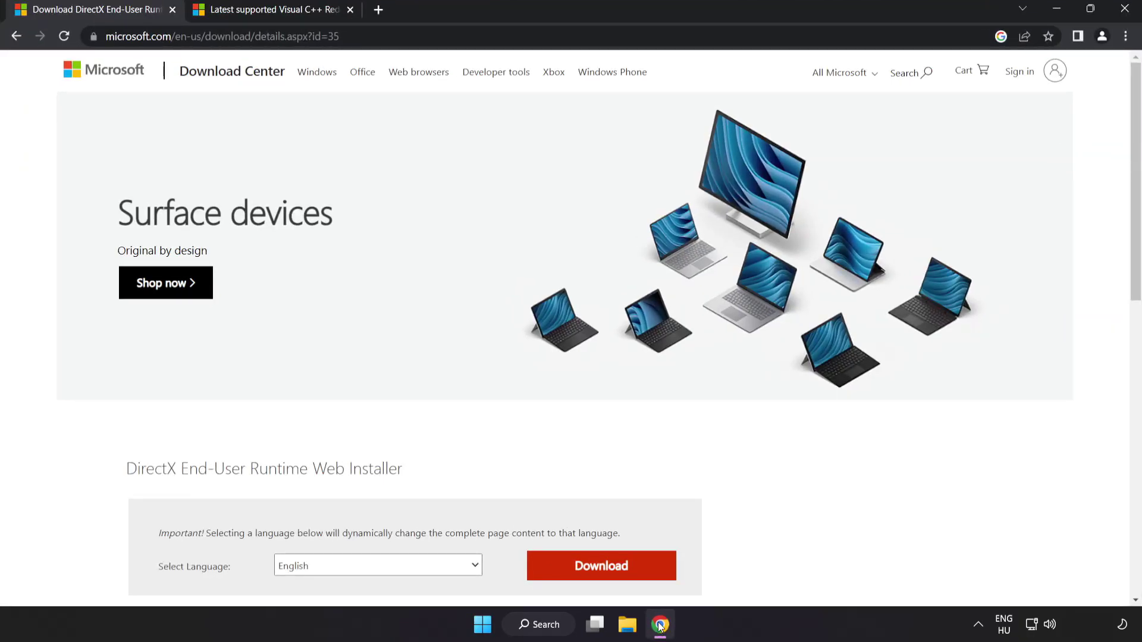
pyautogui.click(369, 36)
pyautogui.click(460, 36)
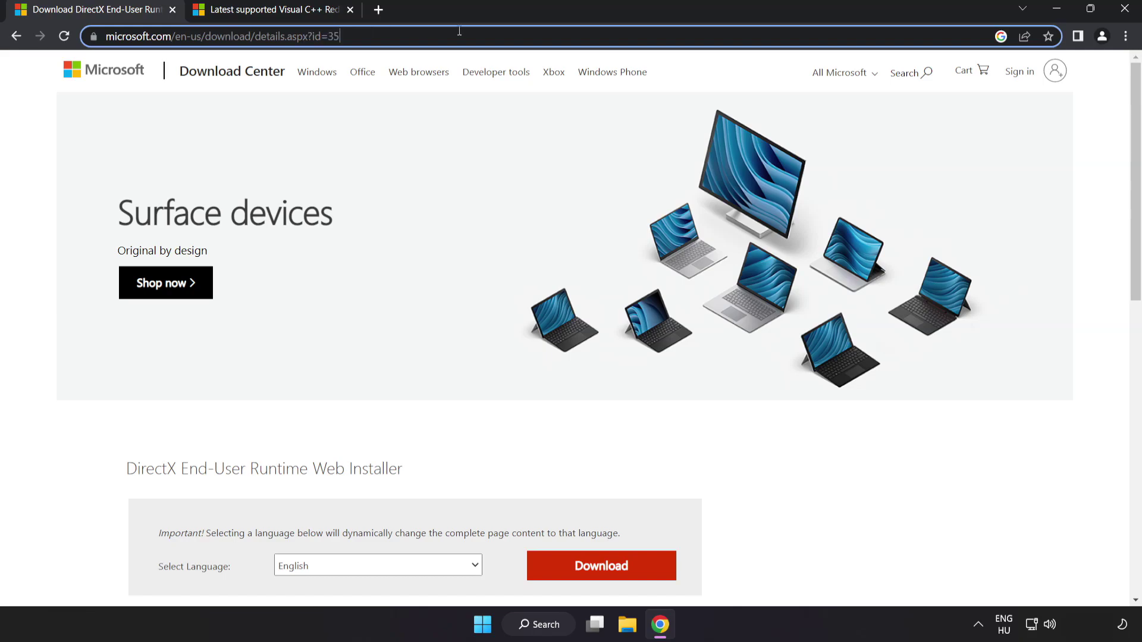
pyautogui.click(797, 483)
pyautogui.scroll(-2, 794, 479)
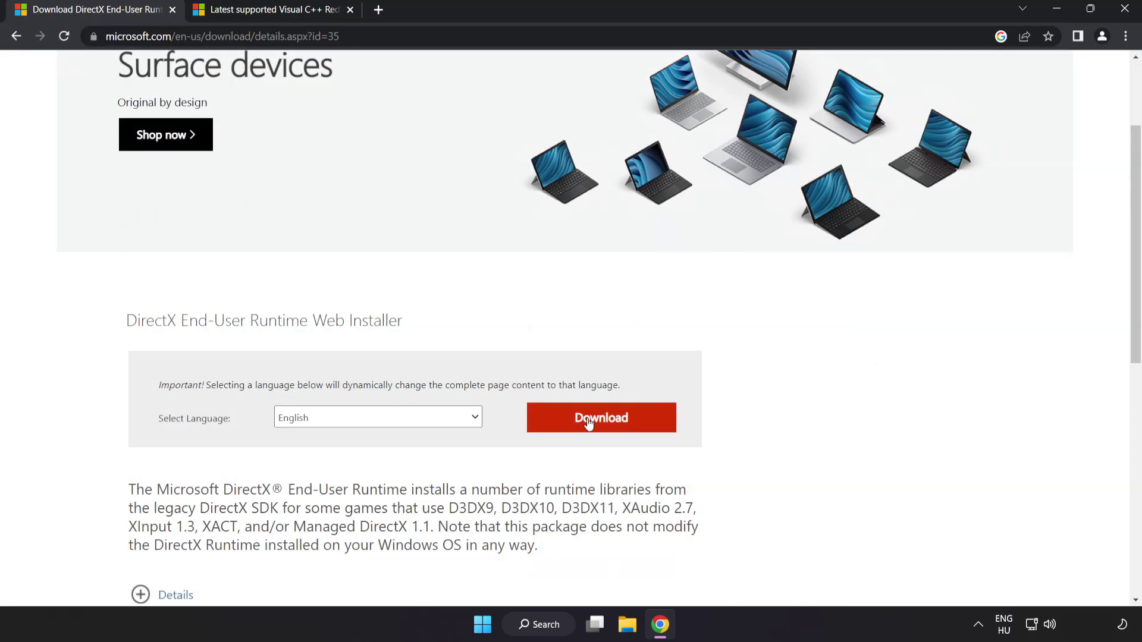
pyautogui.click(615, 429)
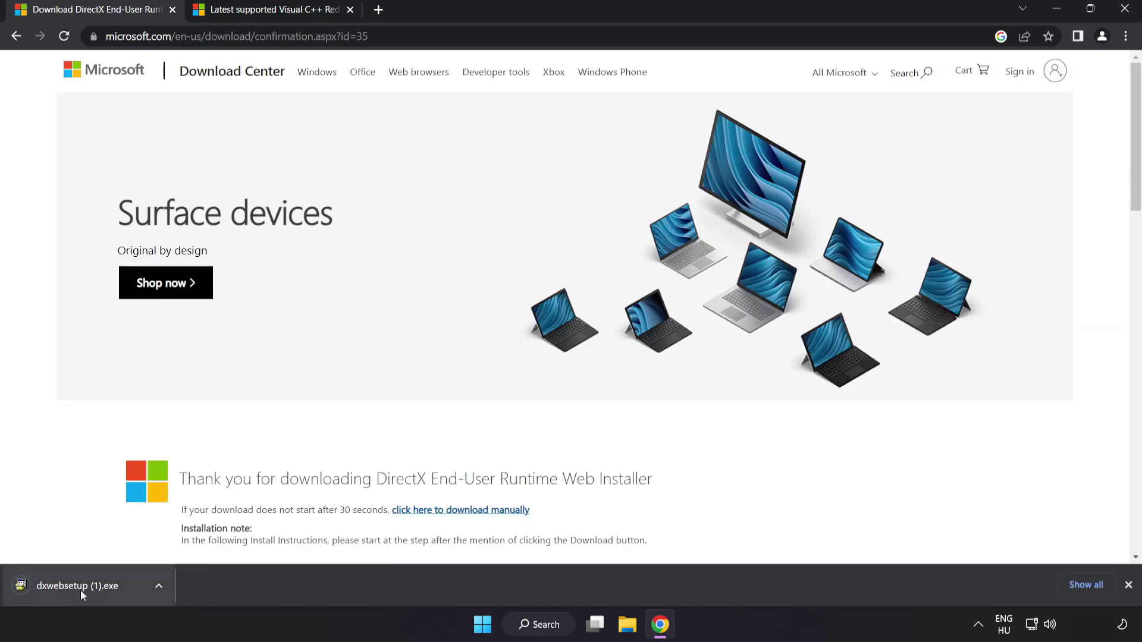
# Run DirectX setup, accept the license, decline the Bing Bar, install, and finish.
pyautogui.click(96, 586)
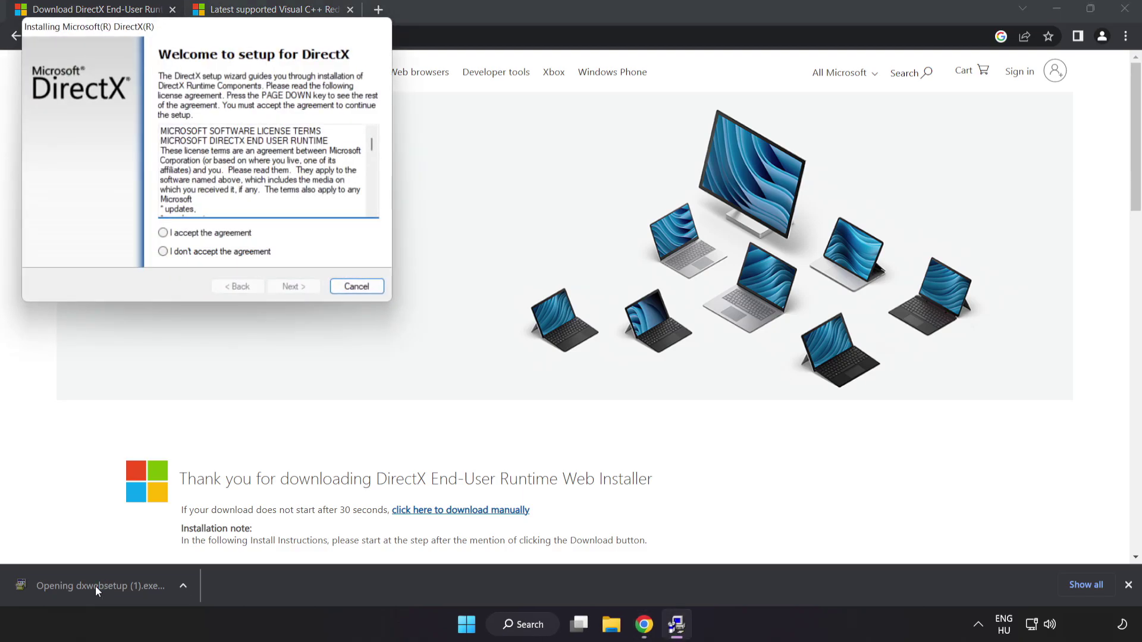
pyautogui.moveTo(172, 27)
pyautogui.mouseDown()
pyautogui.moveTo(493, 152)
pyautogui.moveTo(522, 152)
pyautogui.mouseUp()
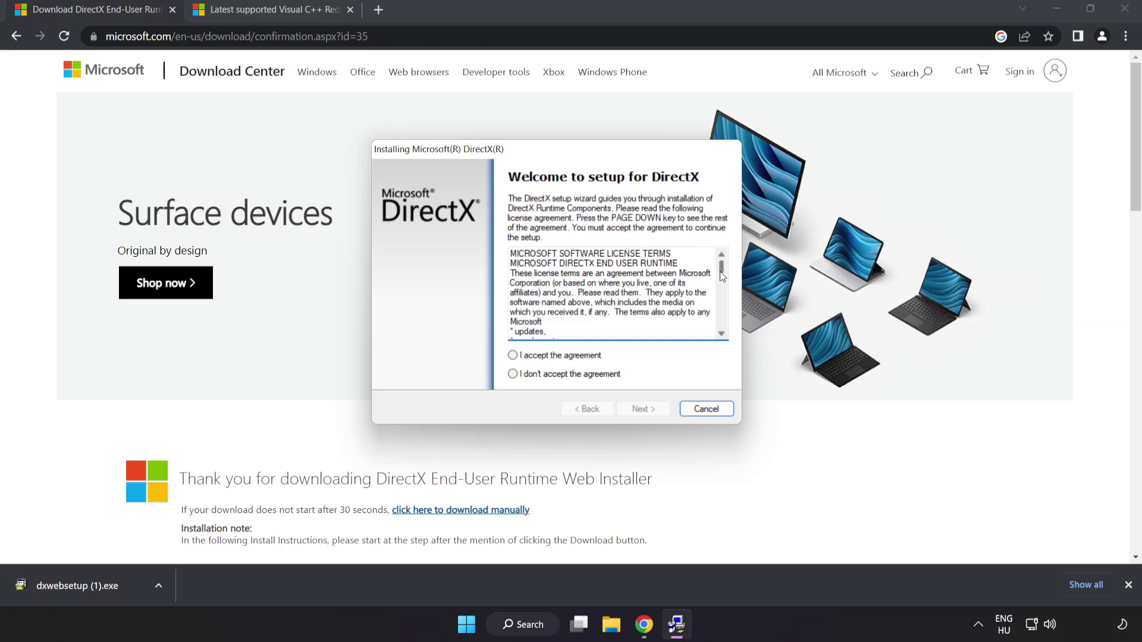
pyautogui.moveTo(722, 276); pyautogui.dragTo(721, 324)
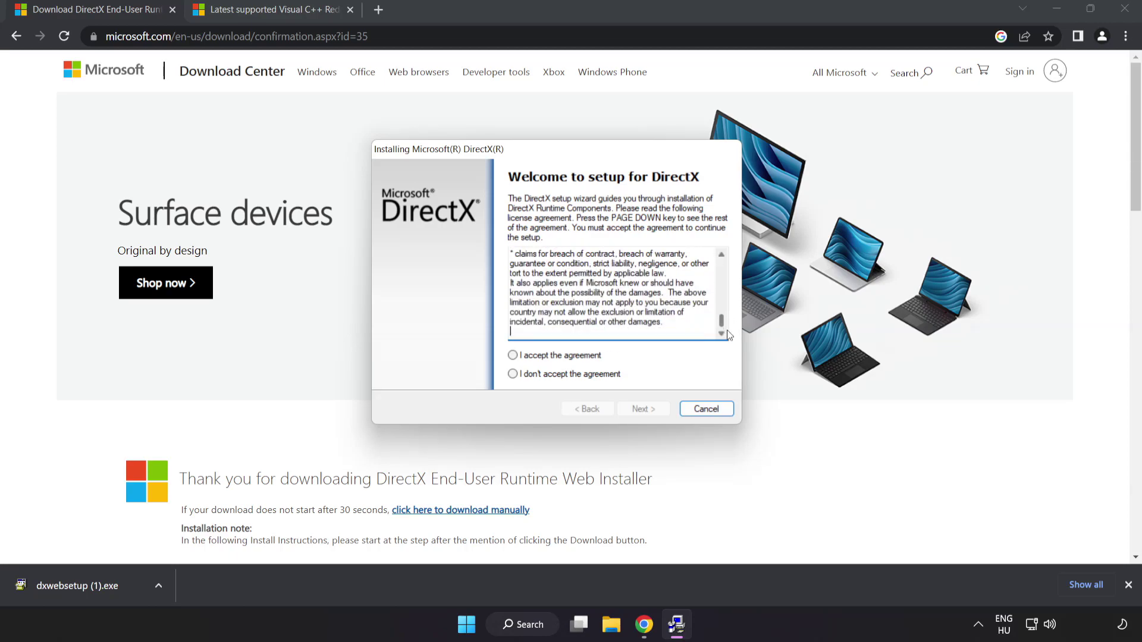
pyautogui.click(534, 359)
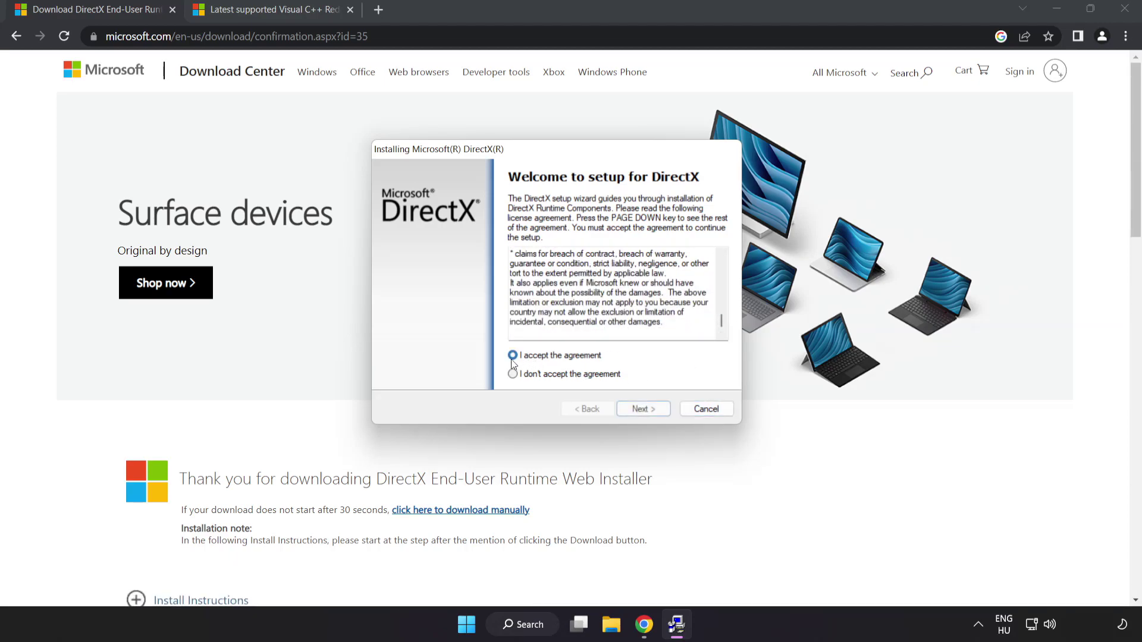
pyautogui.click(642, 410)
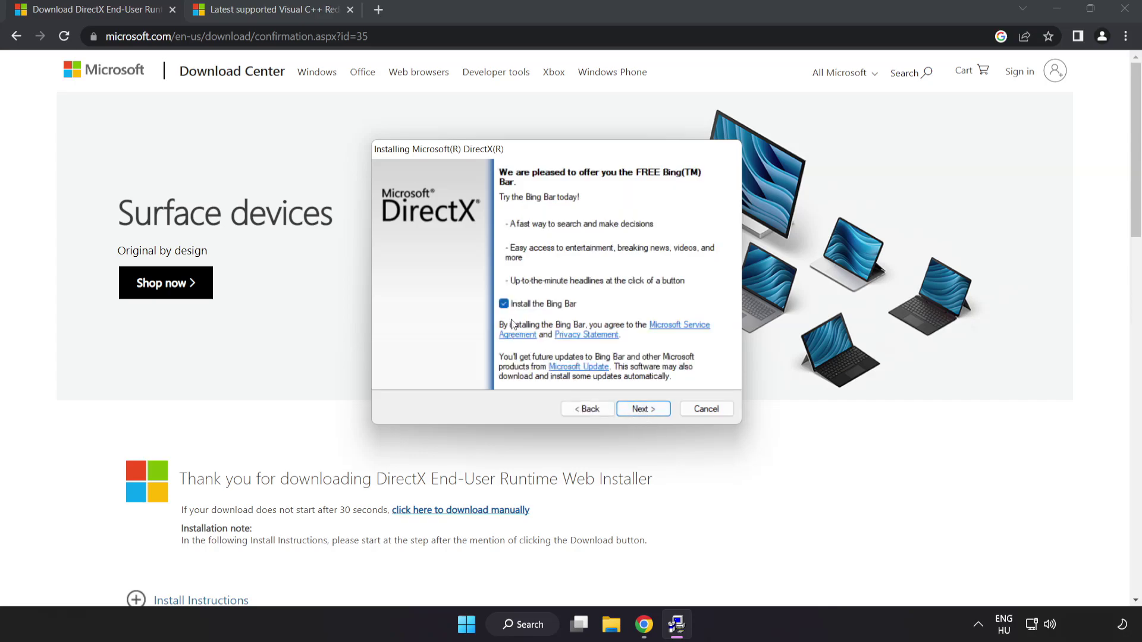
pyautogui.click(505, 305)
pyautogui.click(647, 409)
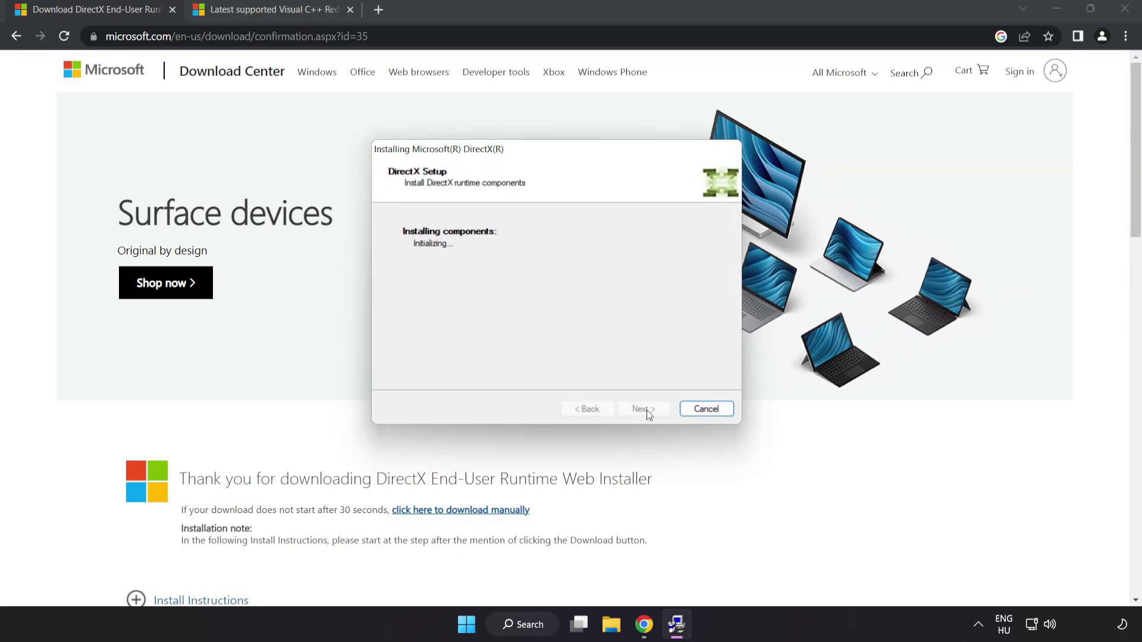
pyautogui.click(644, 411)
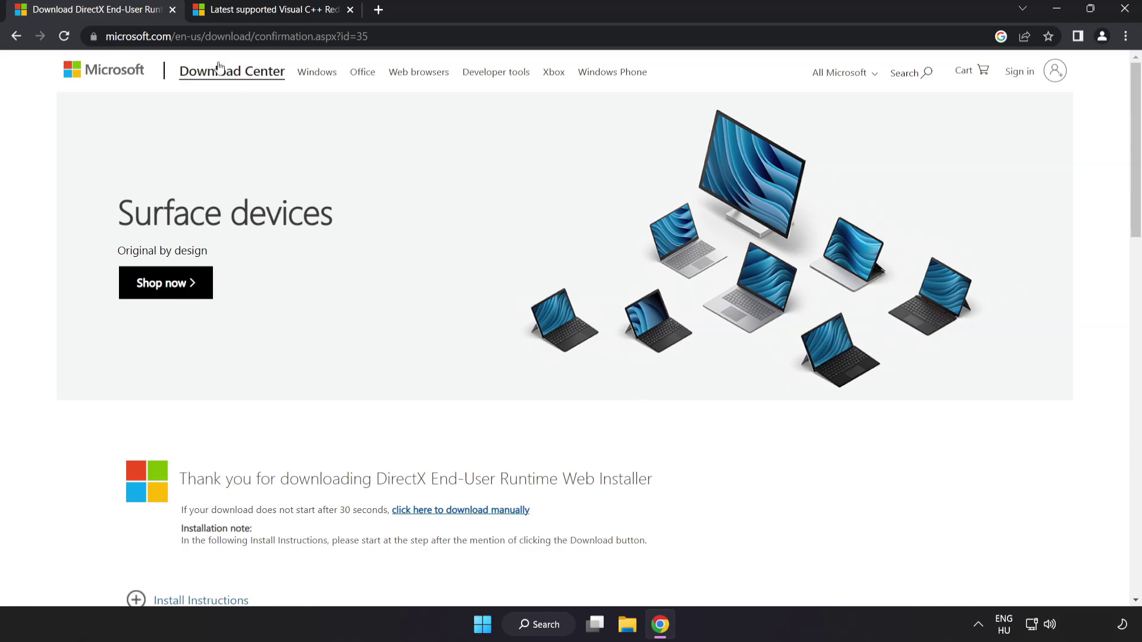
# Close the DirectX page and download the ARM64, x86 and x64 vc_redist installers.
pyautogui.click(173, 10)
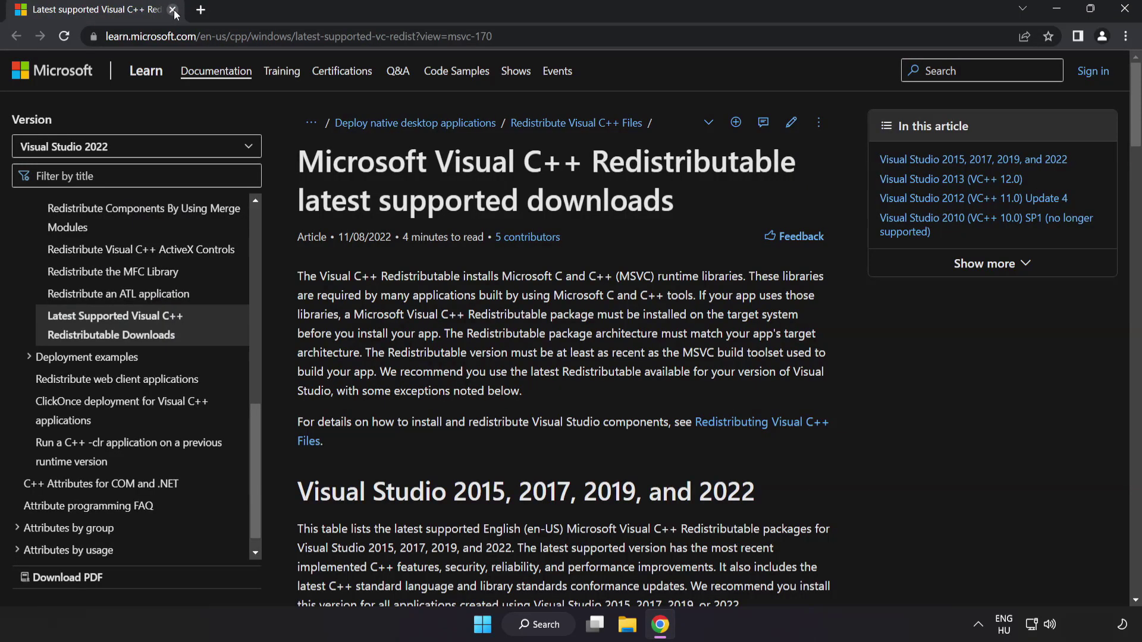
pyautogui.click(544, 36)
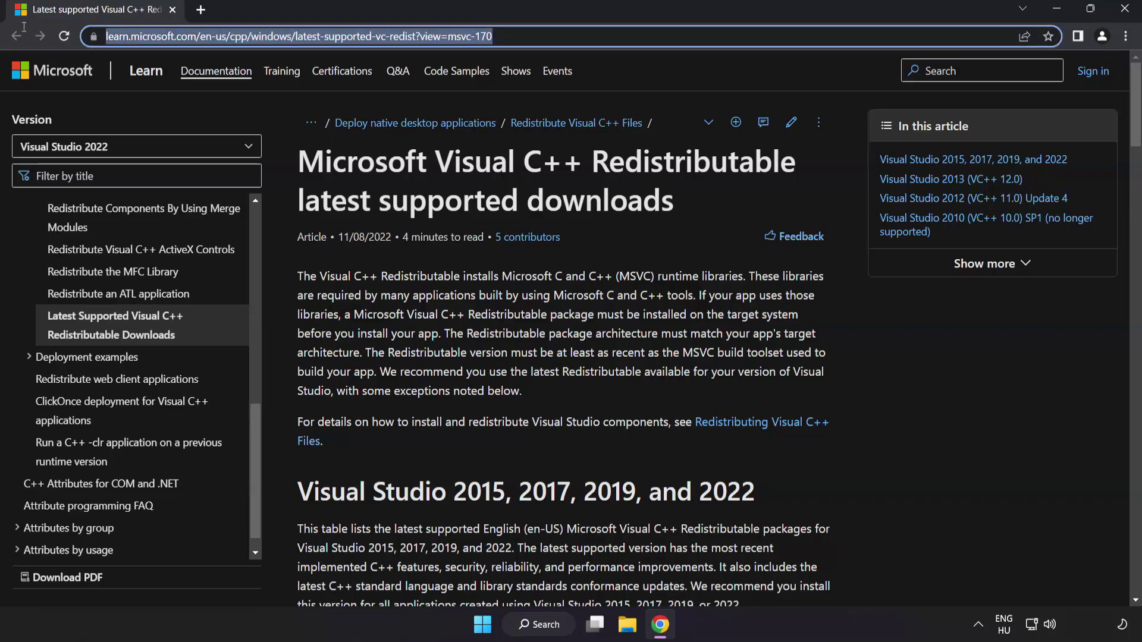
pyautogui.click(573, 175)
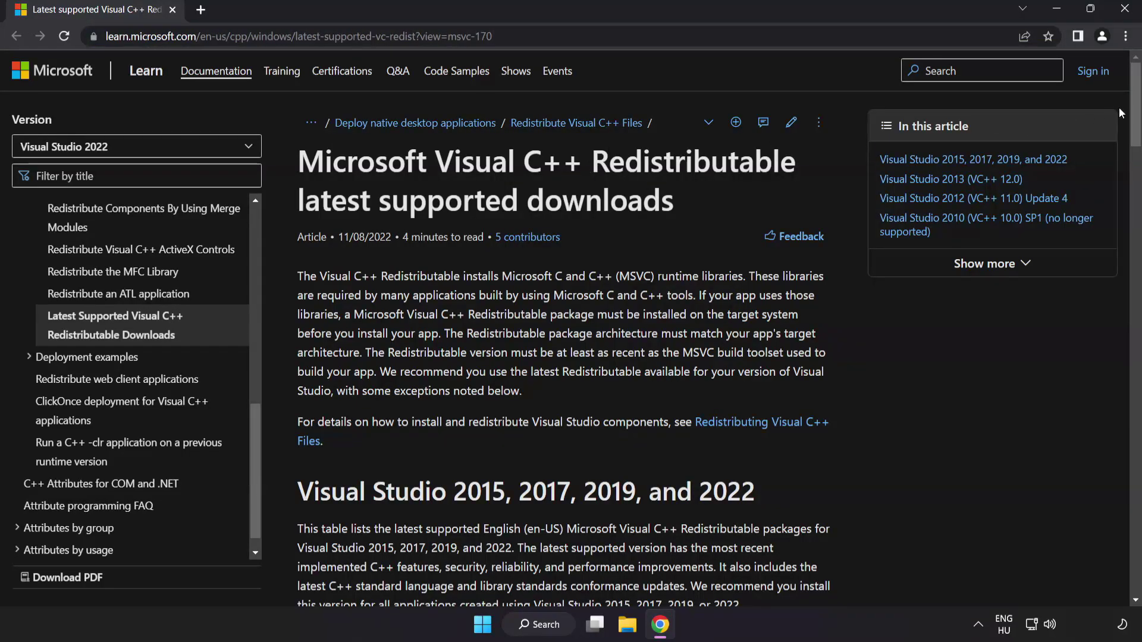
pyautogui.moveTo(1135, 110); pyautogui.dragTo(1130, 178)
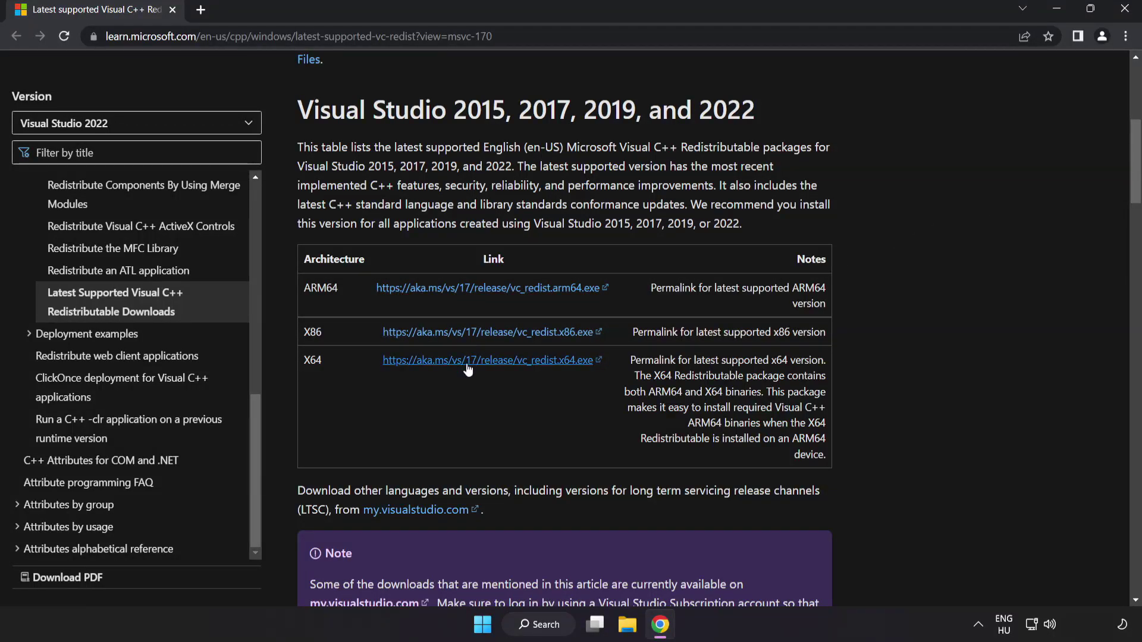
pyautogui.click(474, 294)
pyautogui.click(512, 332)
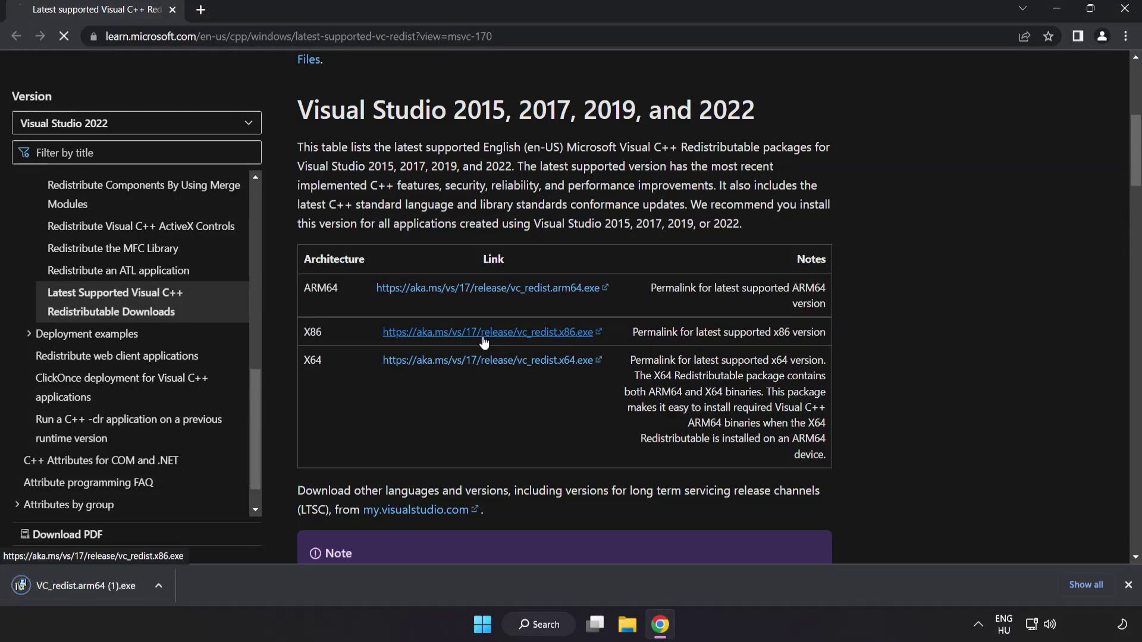
pyautogui.click(492, 362)
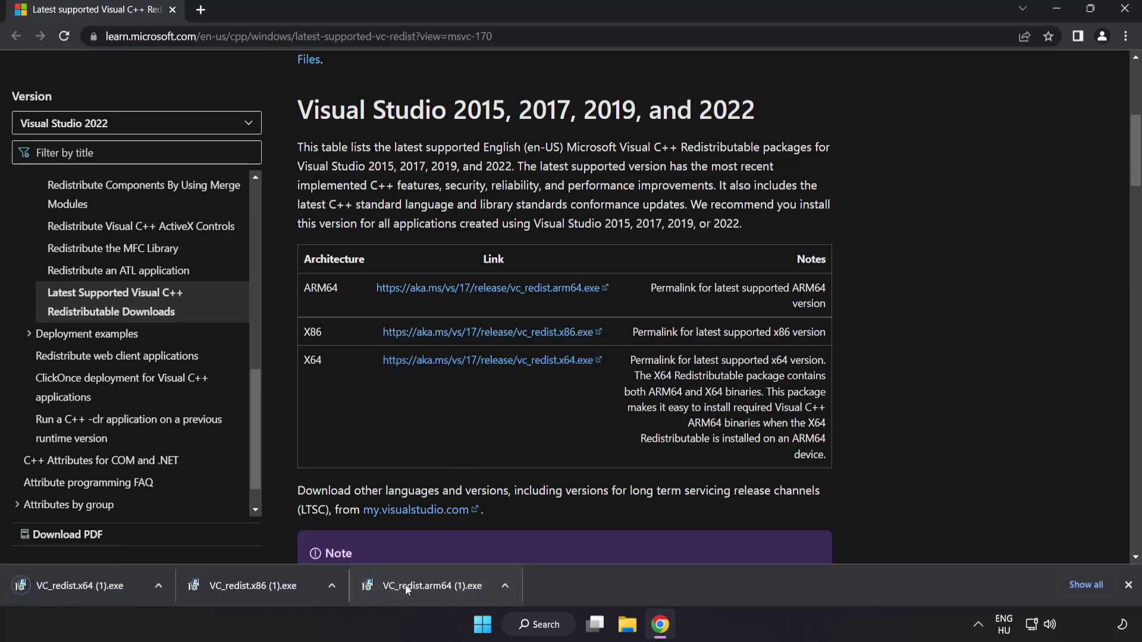
# Agree to the ARM64 redistributable license and install it, then dismiss the failed setup.
pyautogui.click(429, 587)
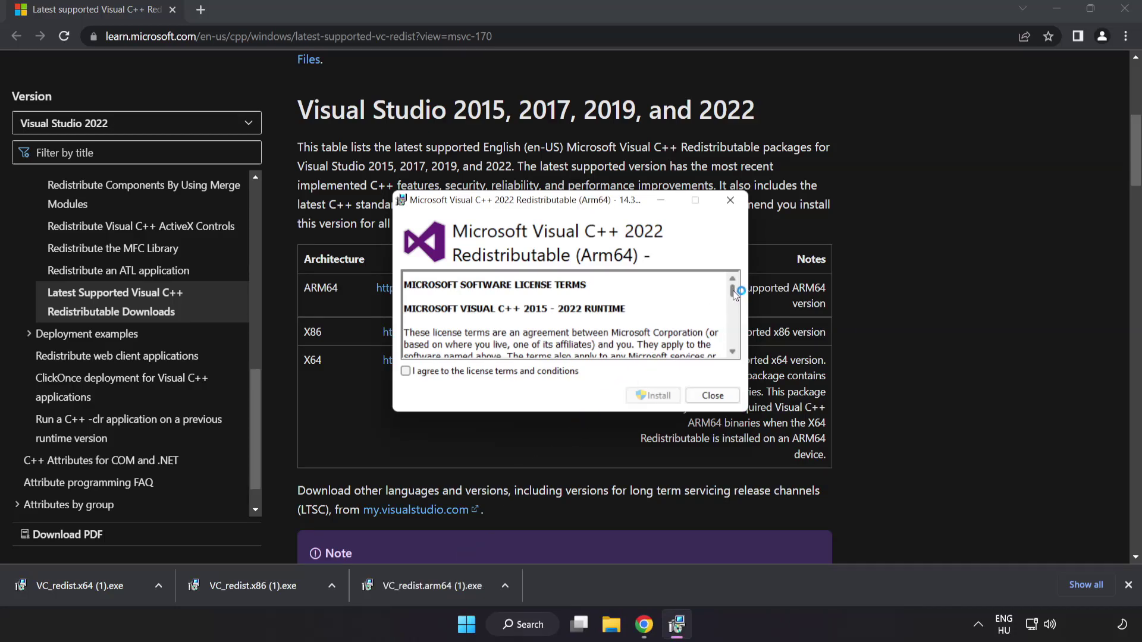
pyautogui.moveTo(732, 291); pyautogui.dragTo(732, 344)
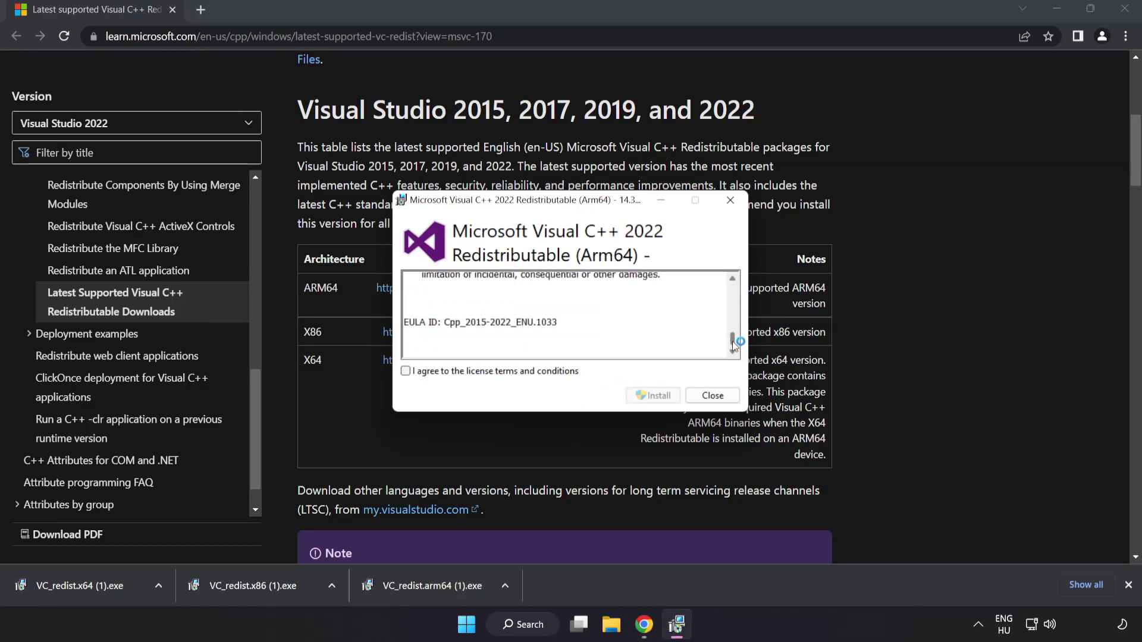
pyautogui.click(406, 371)
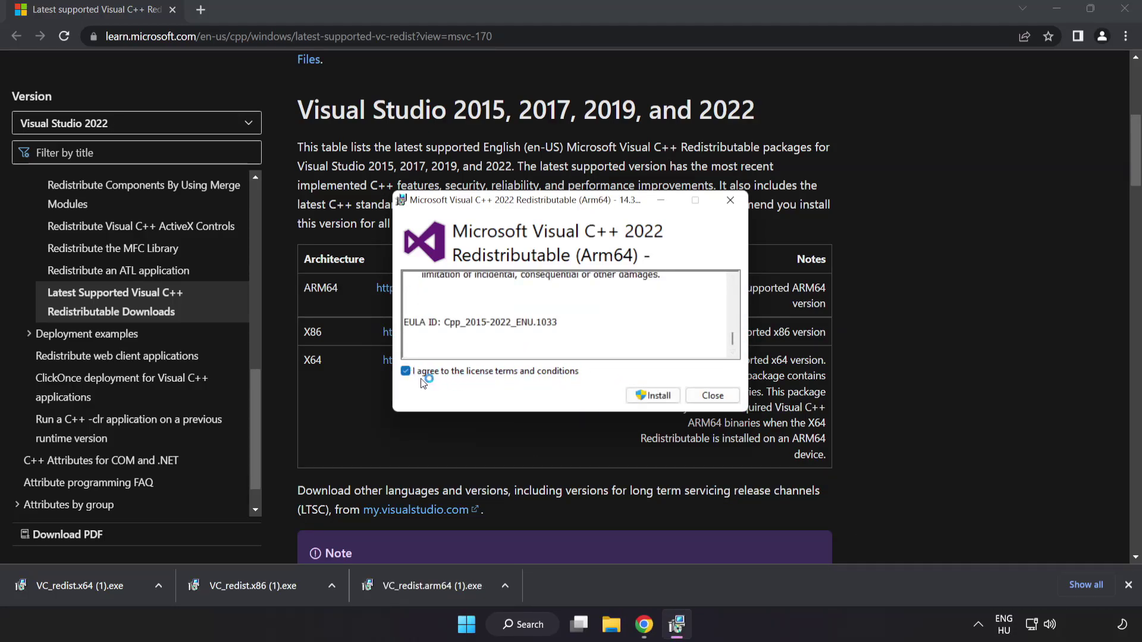
pyautogui.click(653, 395)
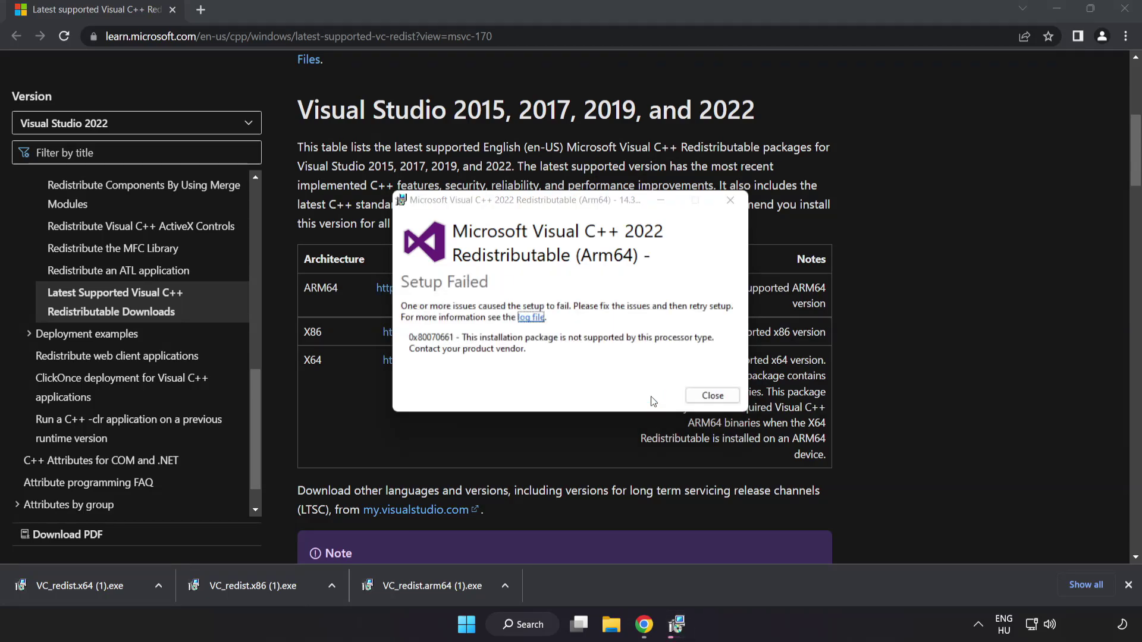
pyautogui.click(711, 393)
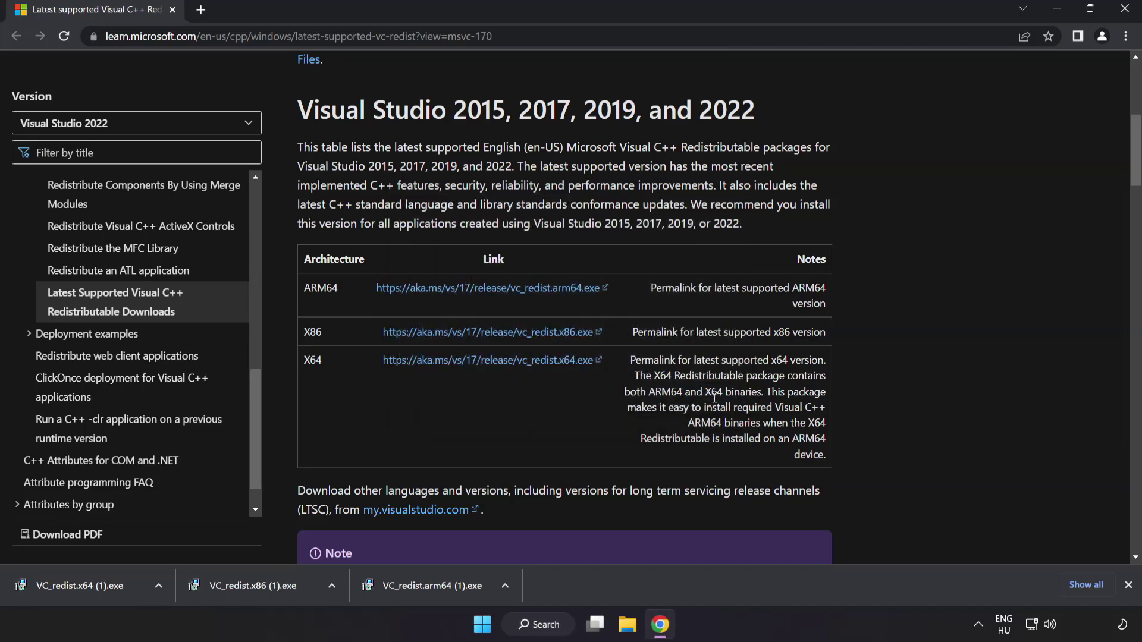
# Run the x86 redistributable setup, which succeeds, and the x64 setup, which fails, closing both.
pyautogui.click(257, 587)
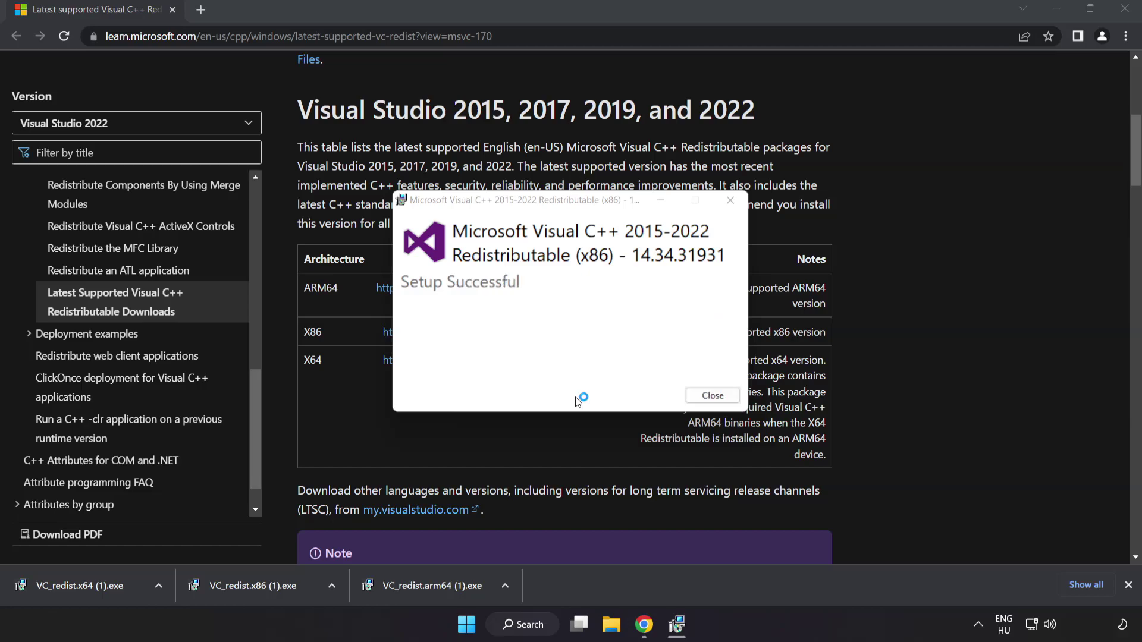
pyautogui.click(710, 395)
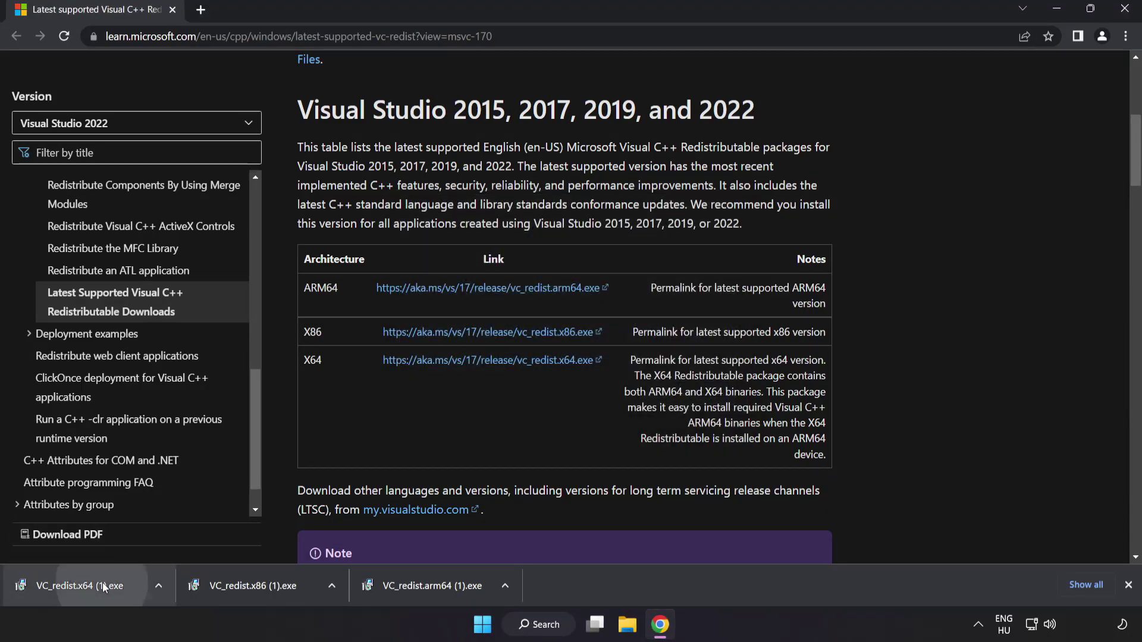
pyautogui.click(102, 586)
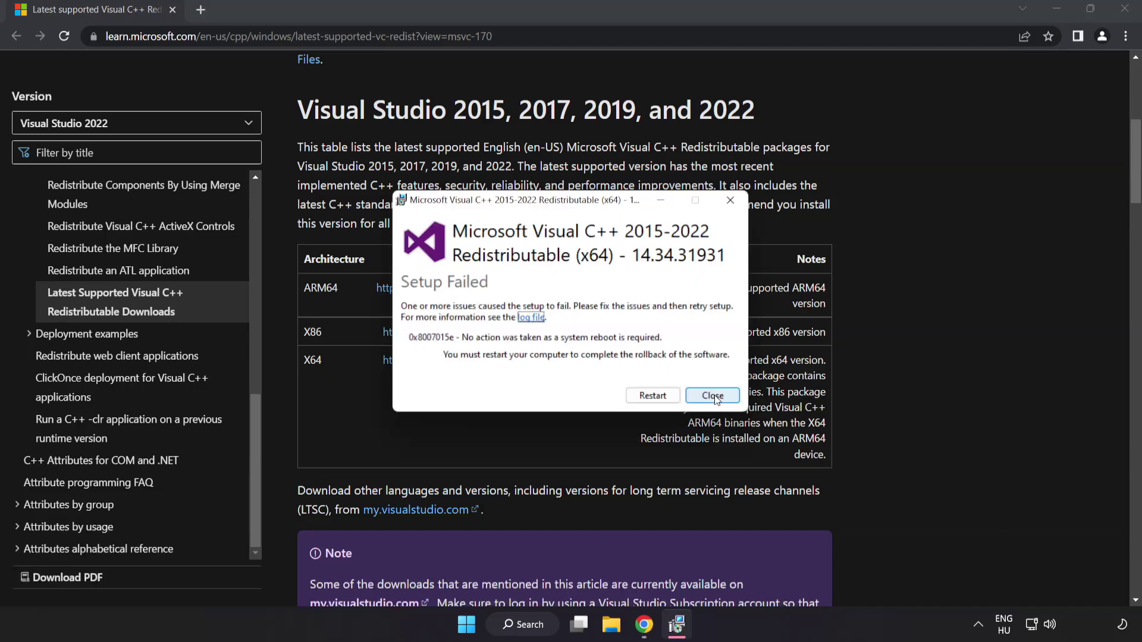
pyautogui.click(713, 396)
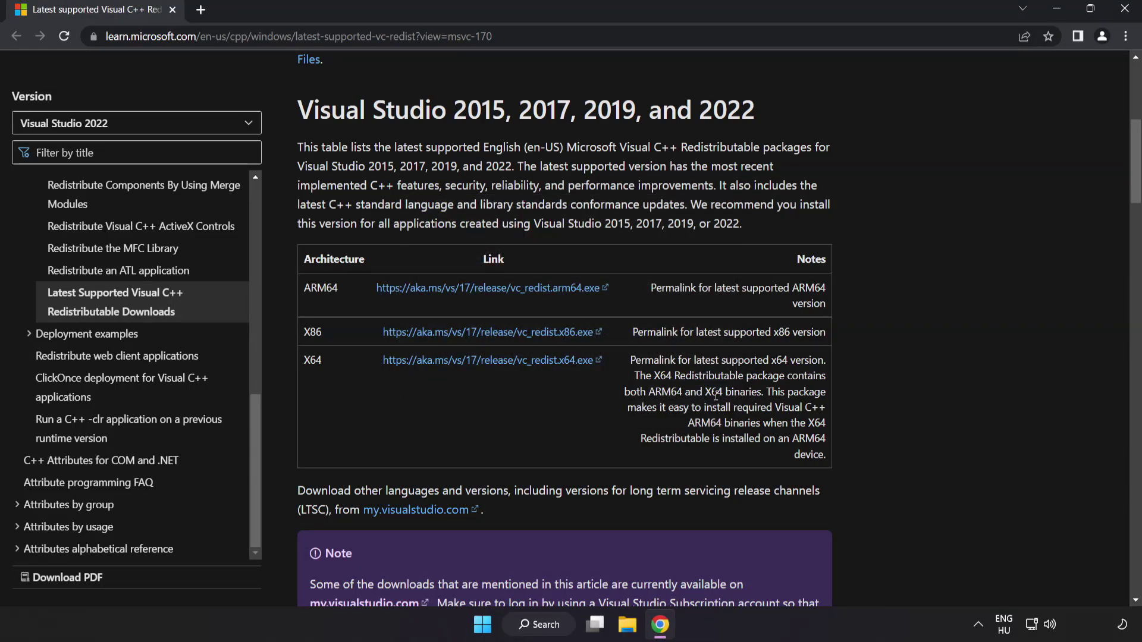
# Close the Google Chrome window to return to the desktop.
pyautogui.click(1123, 13)
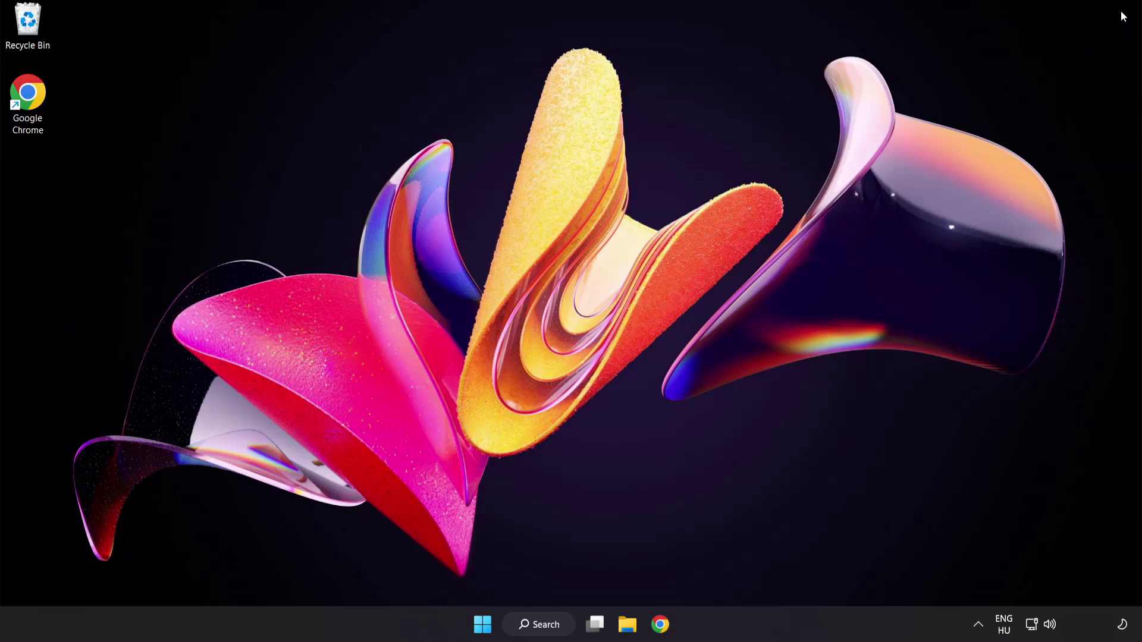
# Launch Command Prompt as administrator from a 'cmd' search and centre its window.
pyautogui.click(539, 626)
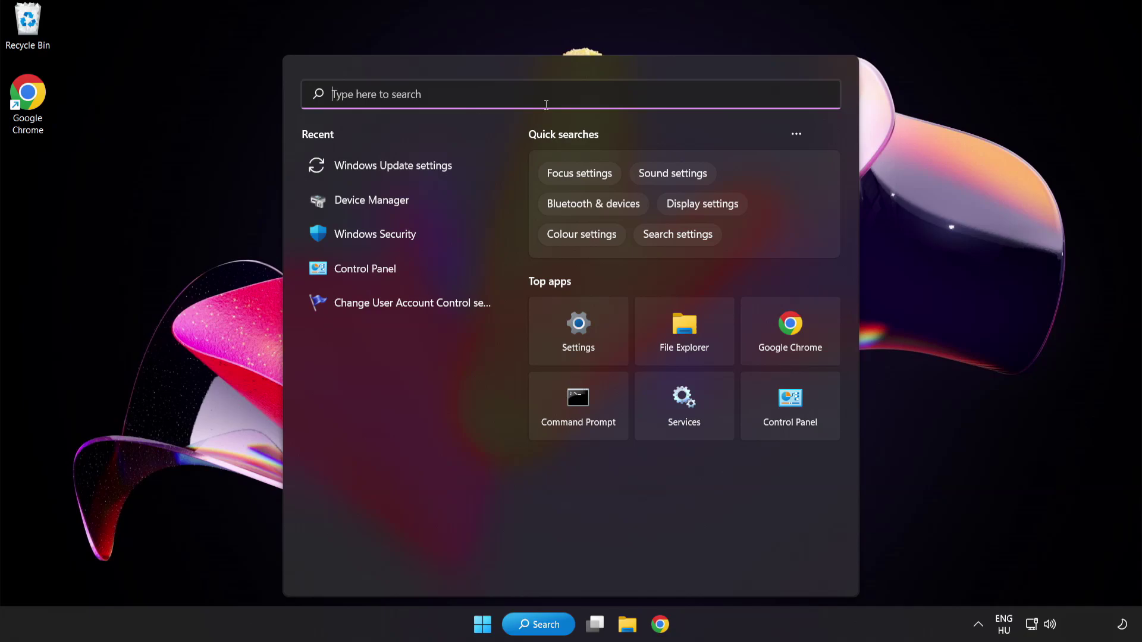
pyautogui.write('cmd')
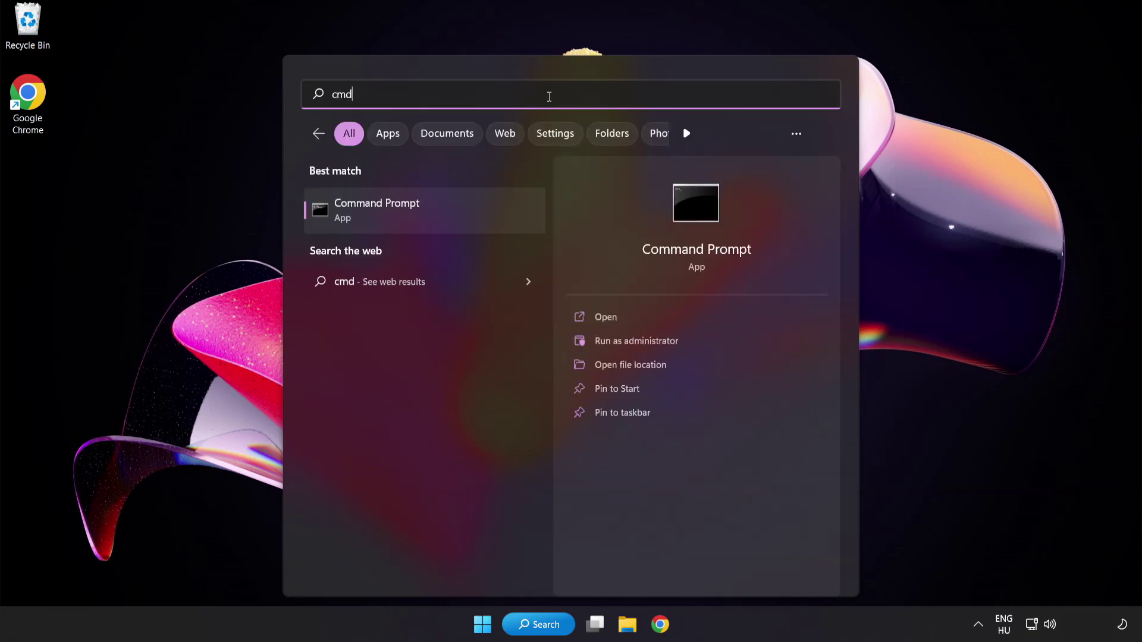
pyautogui.rightClick(428, 219)
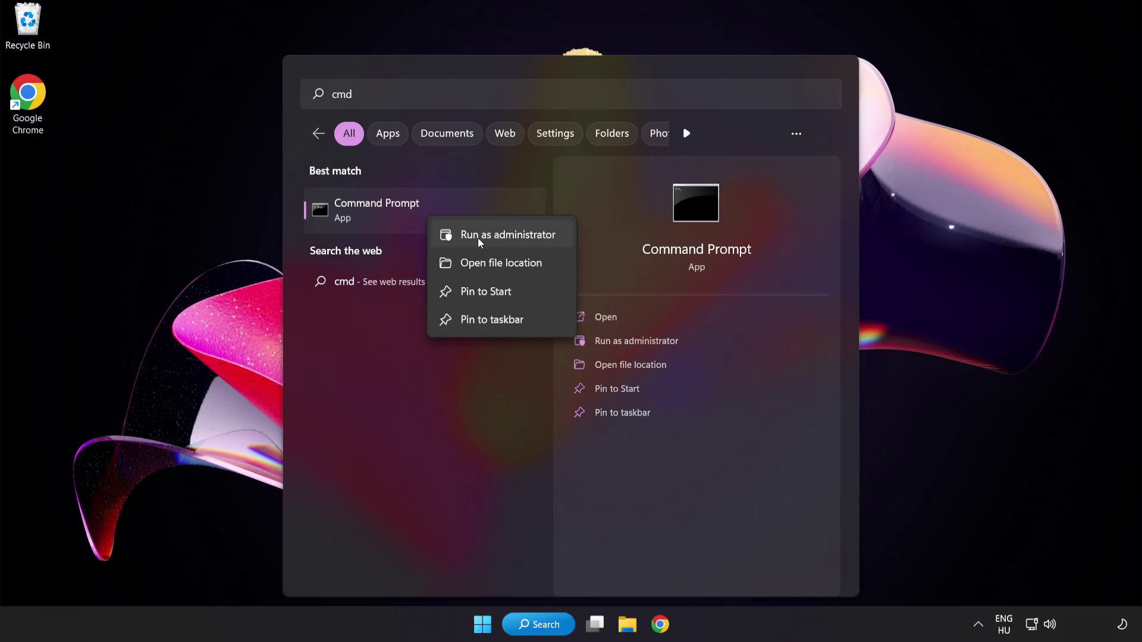
pyautogui.click(482, 239)
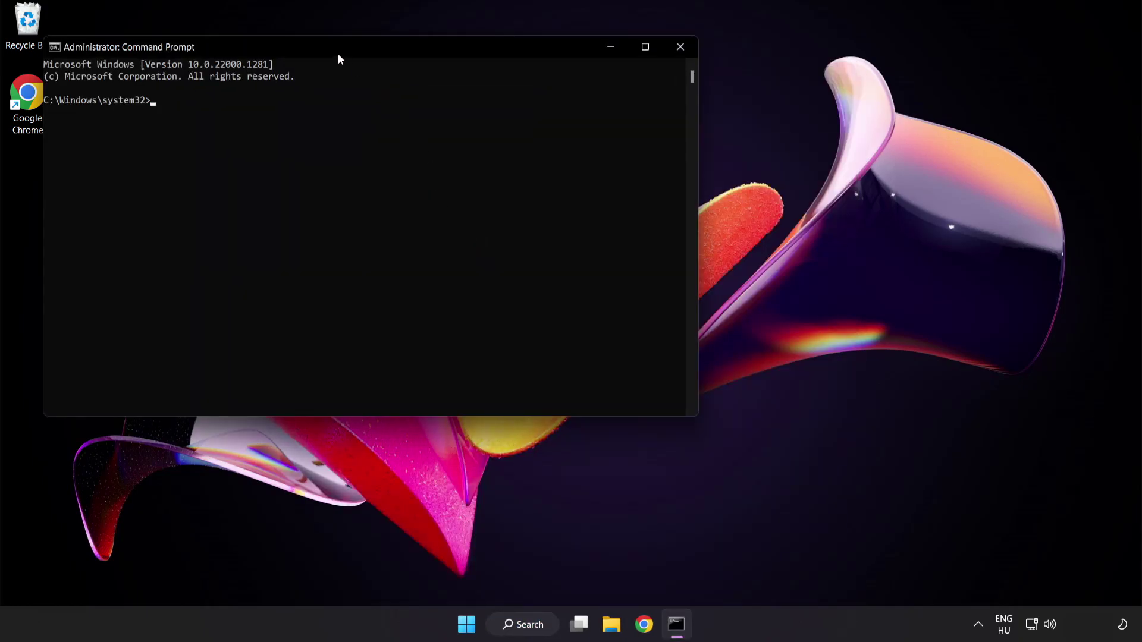
pyautogui.moveTo(325, 46); pyautogui.dragTo(496, 110)
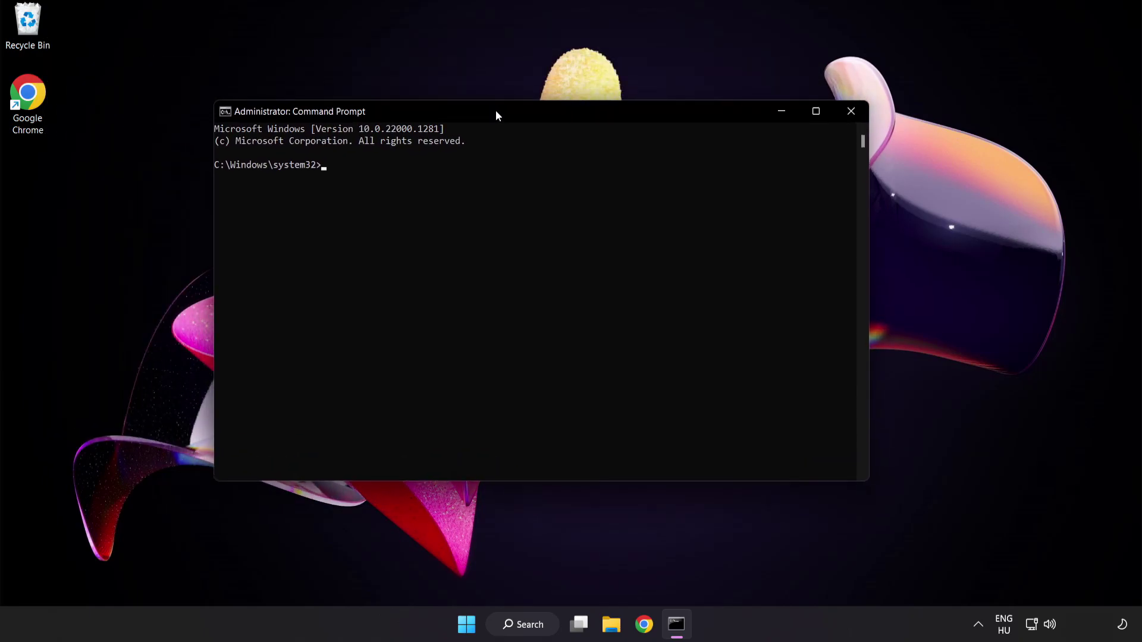
# Run 'sfc /scannow' in the elevated Command Prompt and wait for verification to finish.
pyautogui.write('s')
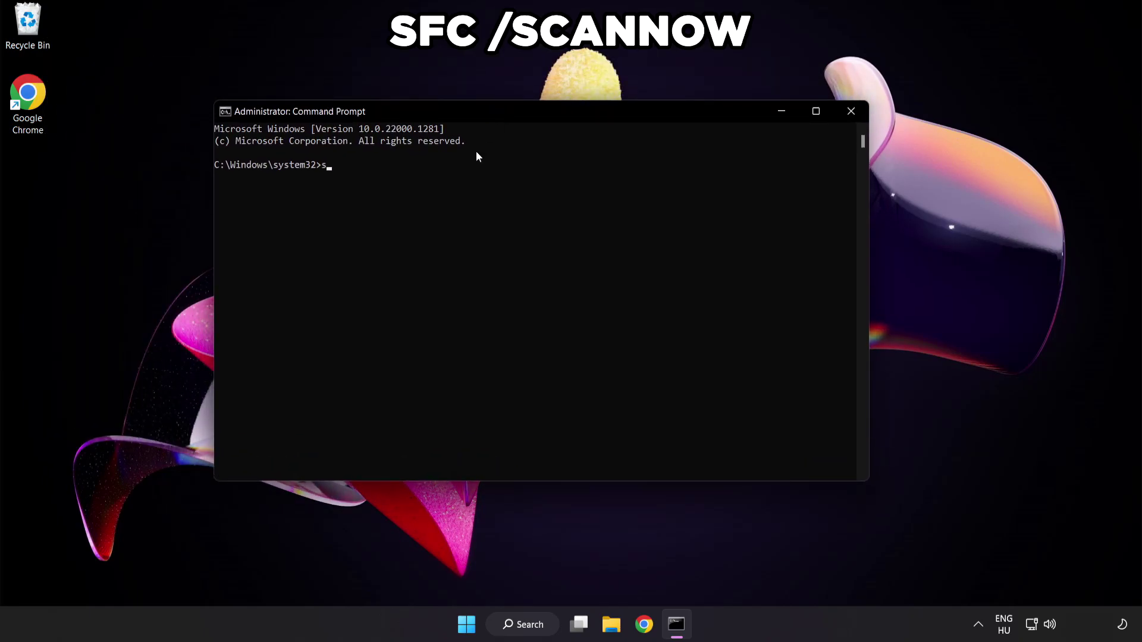
pyautogui.write('fc /sc')
pyautogui.write('annow')
pyautogui.press('Return')
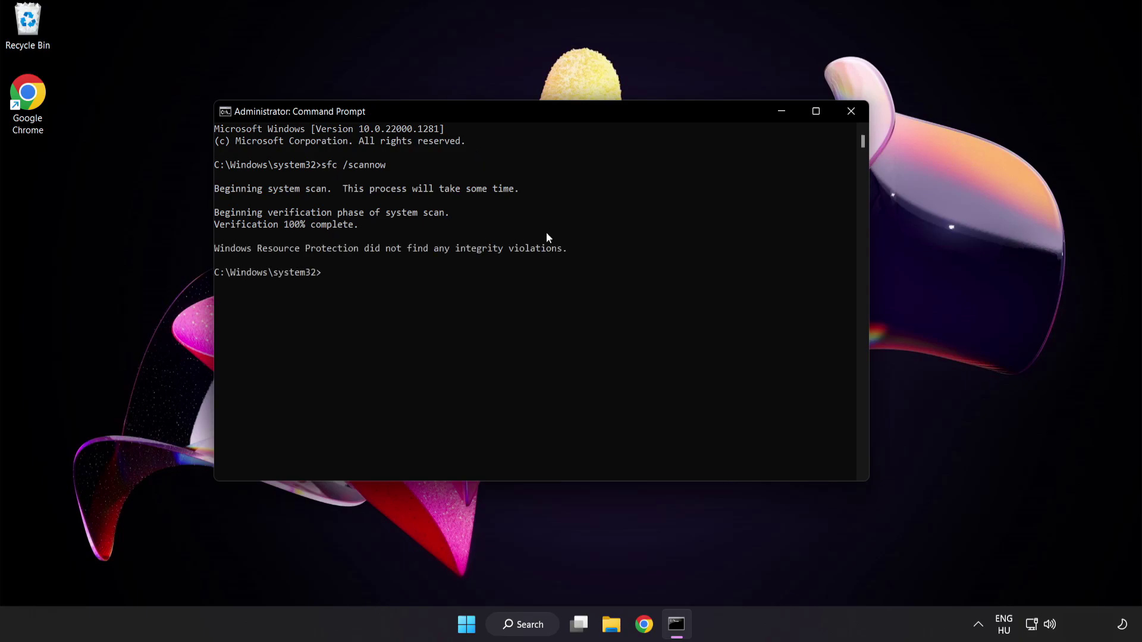
# Close Command Prompt and show the Start menu's power options.
pyautogui.click(850, 114)
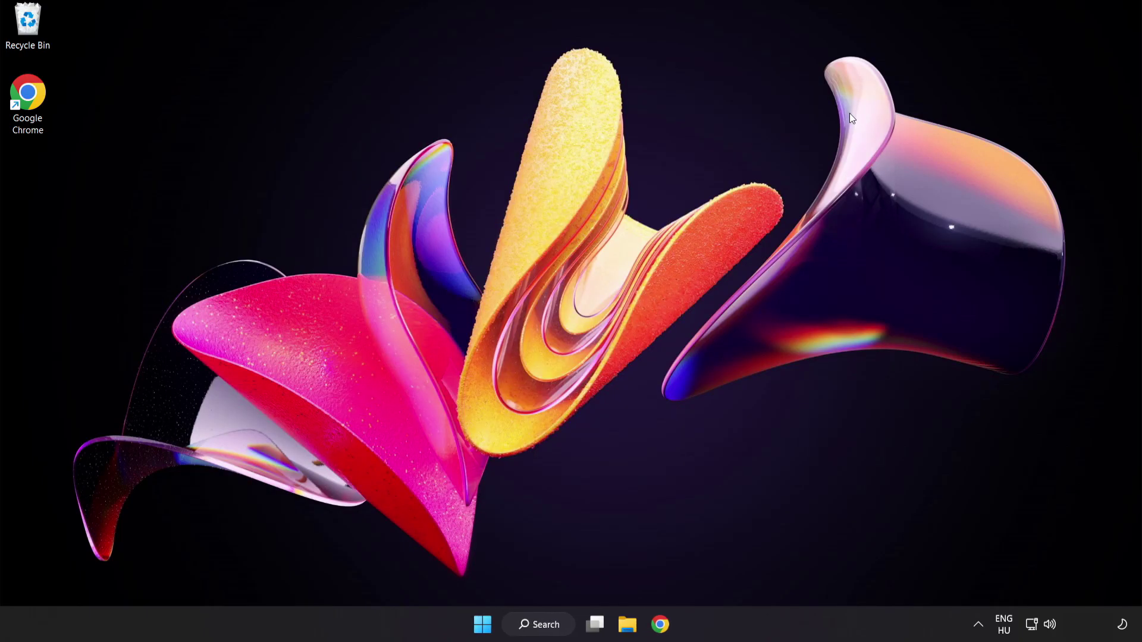
pyautogui.click(482, 623)
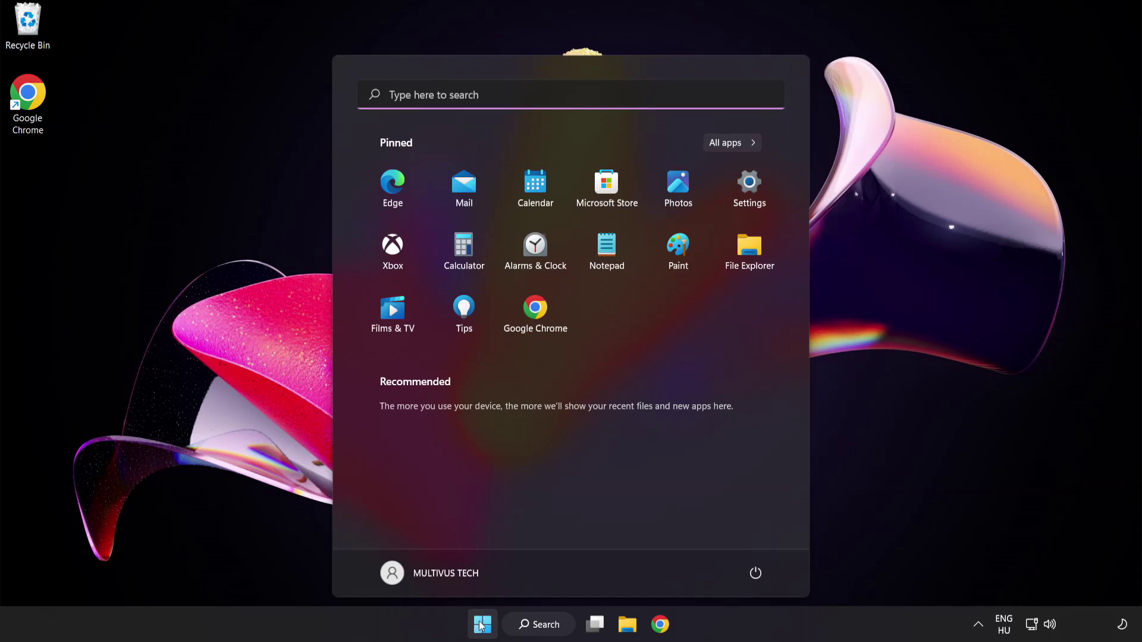
pyautogui.click(756, 573)
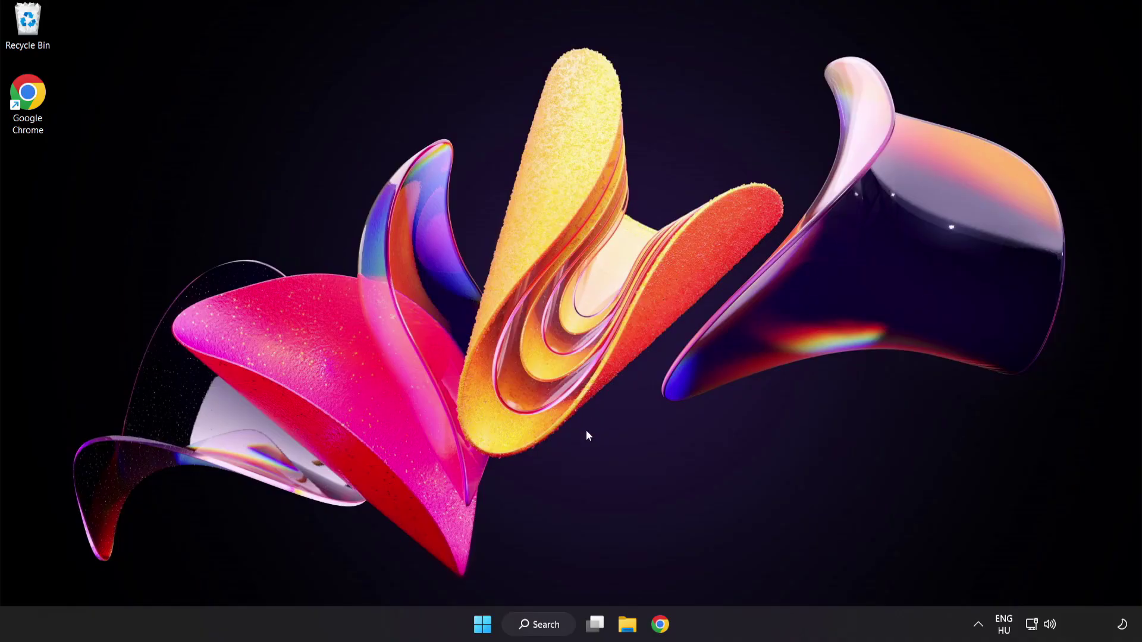
# Open Windows Security from a 'security' search and go to the Virus & threat protection settings, scrolled down to Exclusions.
pyautogui.click(550, 629)
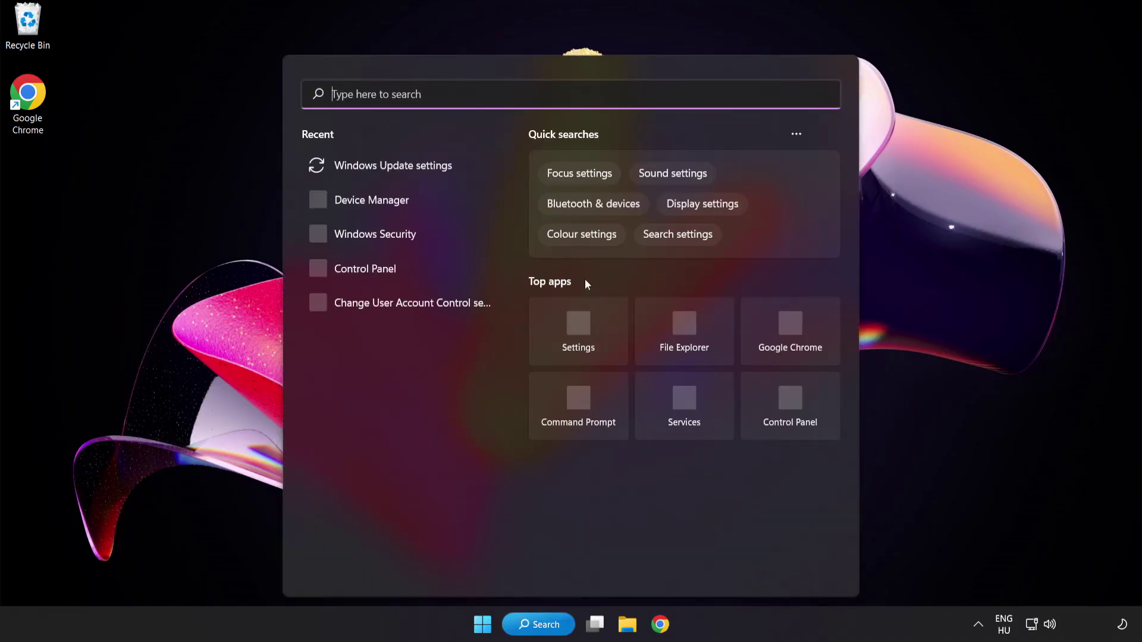
pyautogui.write('secu')
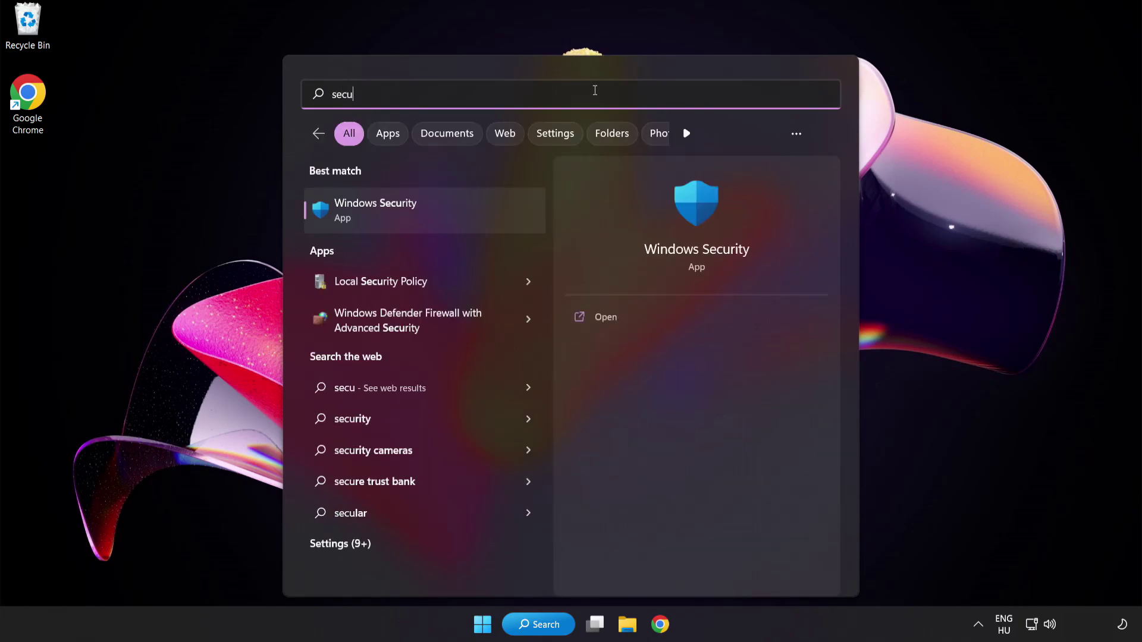
pyautogui.write('rity')
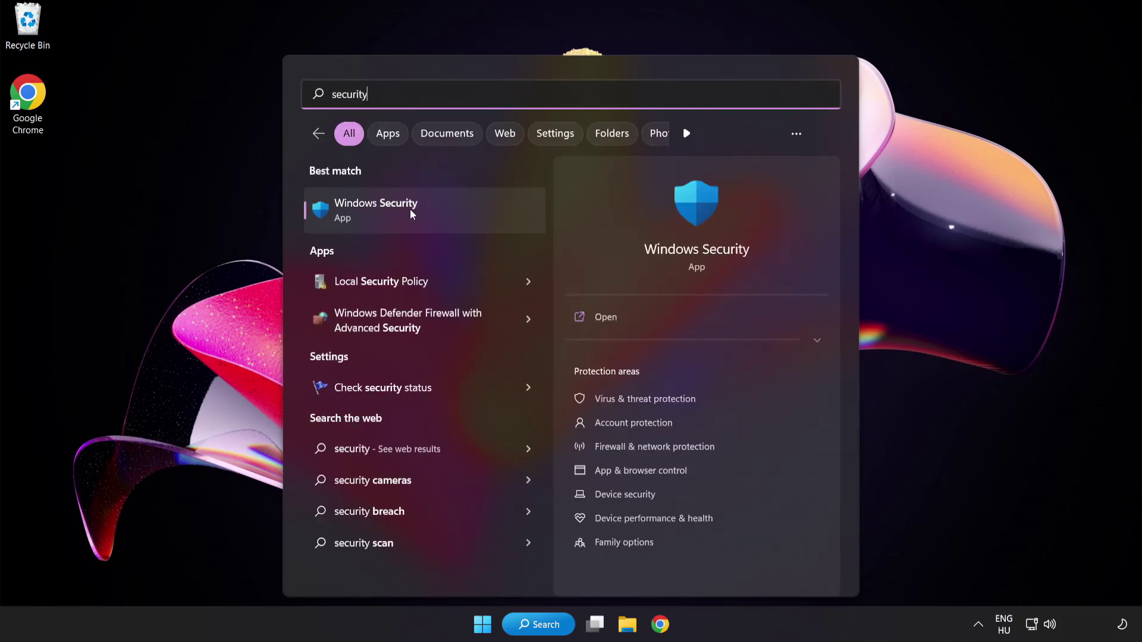
pyautogui.click(433, 213)
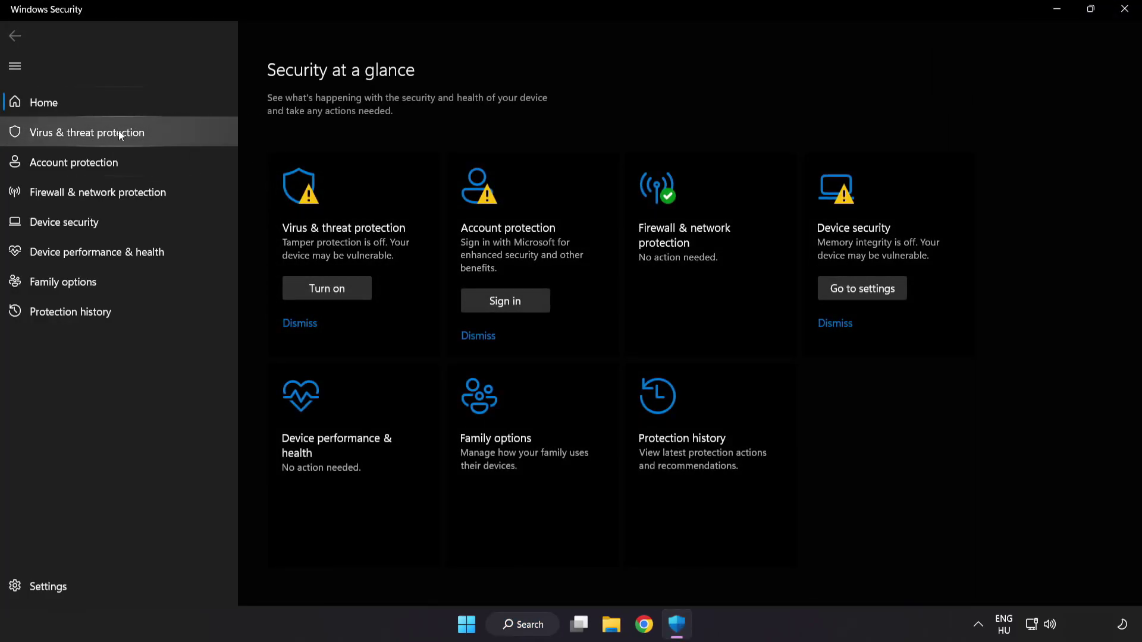
pyautogui.click(173, 136)
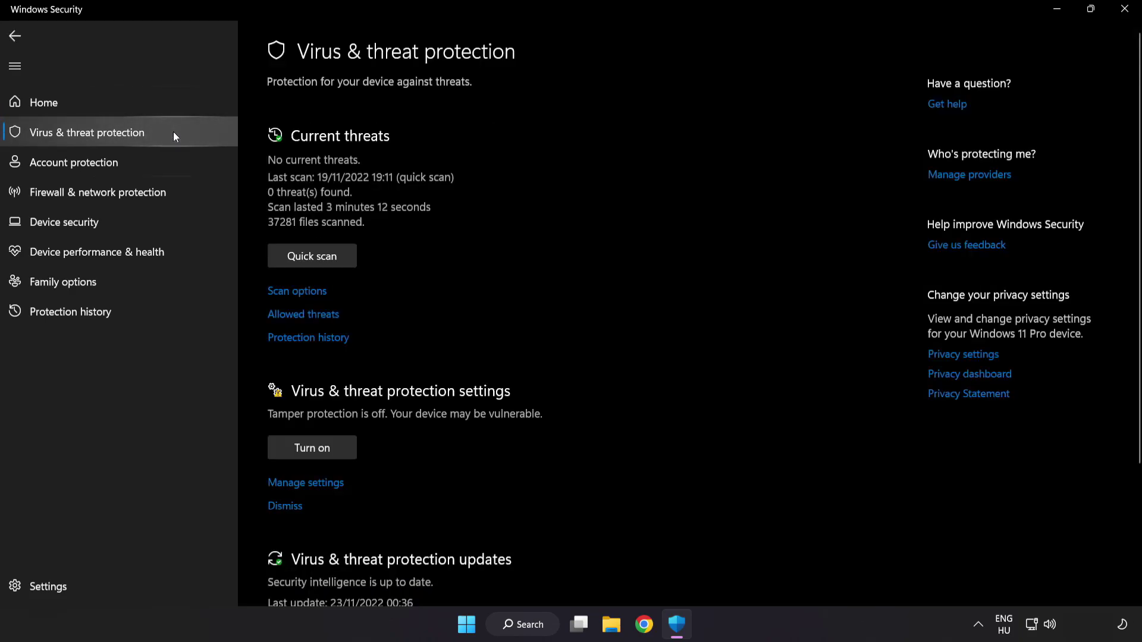
pyautogui.scroll(-3, 720, 172)
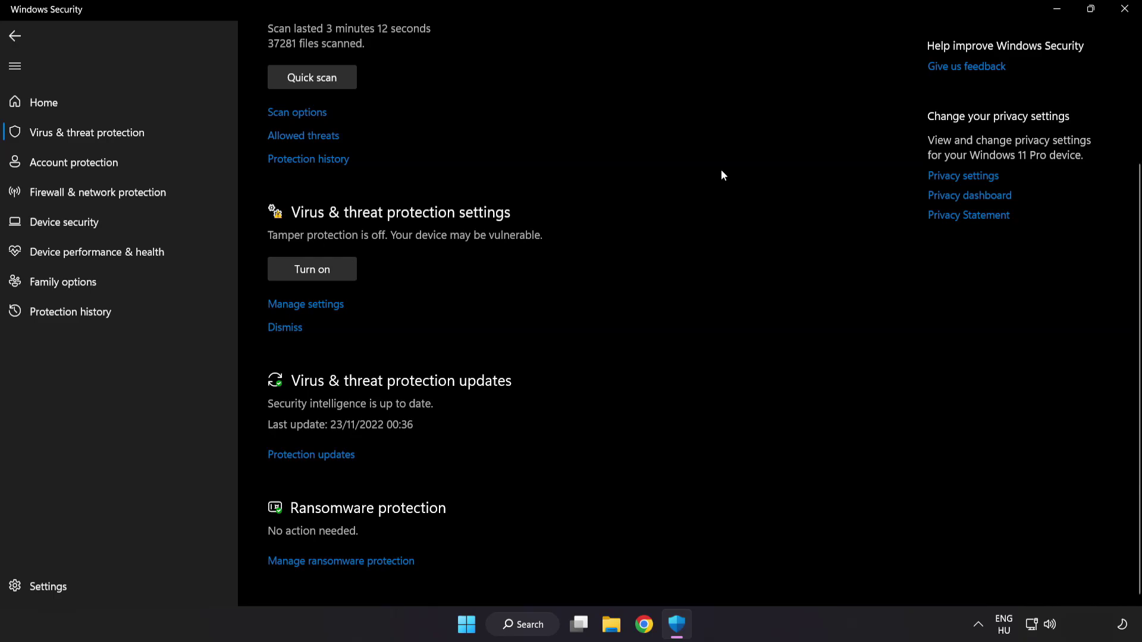
pyautogui.click(313, 306)
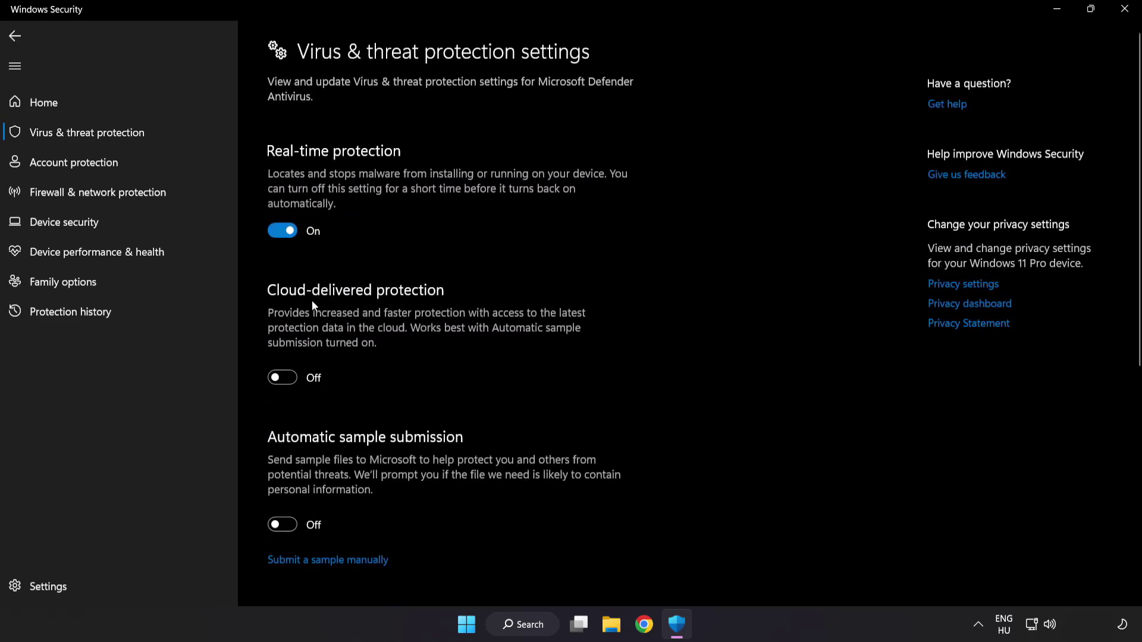
pyautogui.scroll(-2, 664, 309)
pyautogui.scroll(-5, 664, 309)
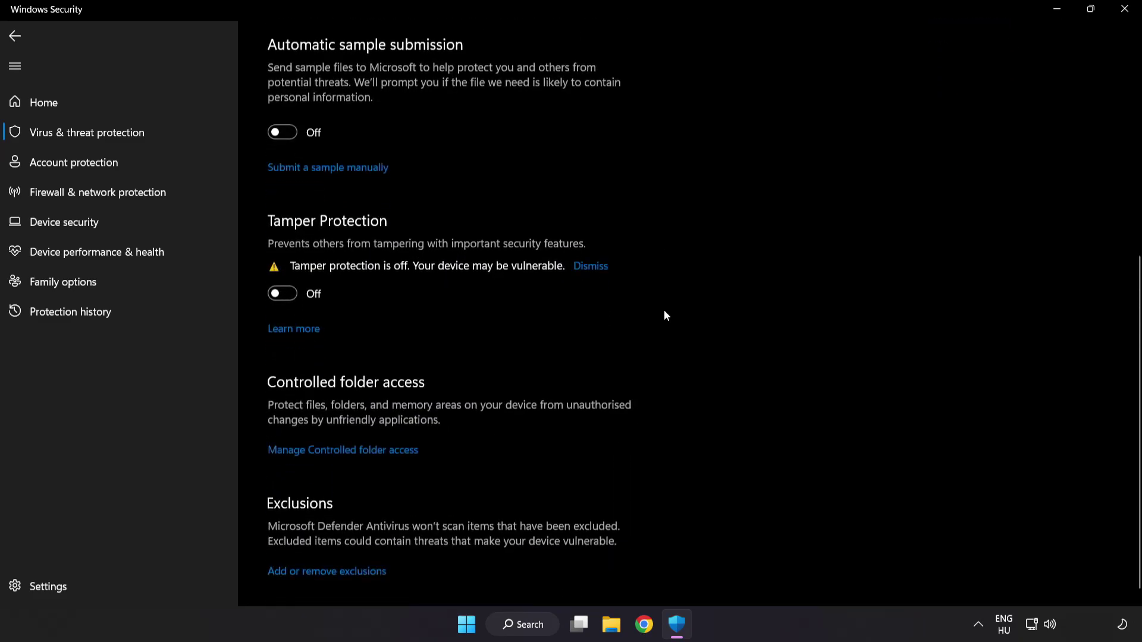
pyautogui.scroll(-1, 665, 315)
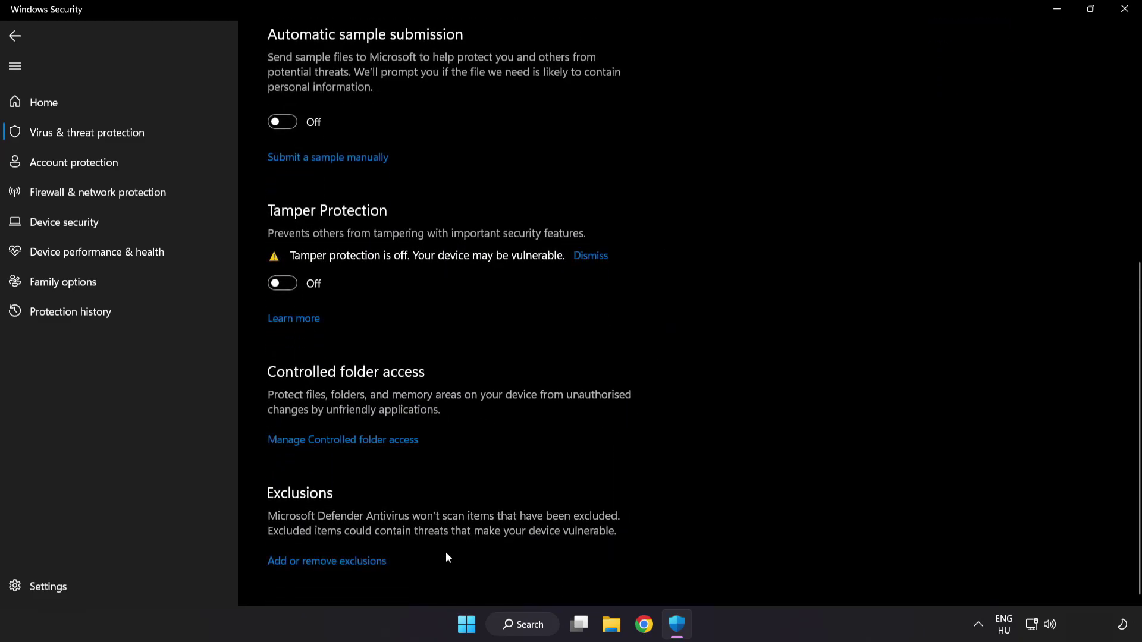
# Start adding a File exclusion from Add or remove exclusions.
pyautogui.click(333, 562)
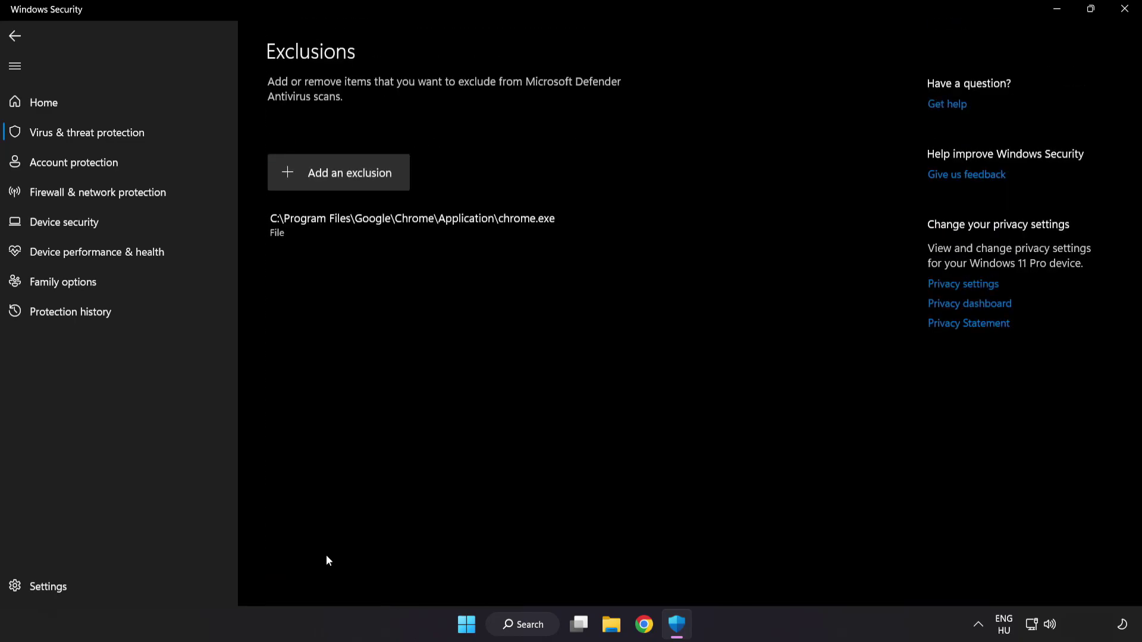
pyautogui.click(341, 185)
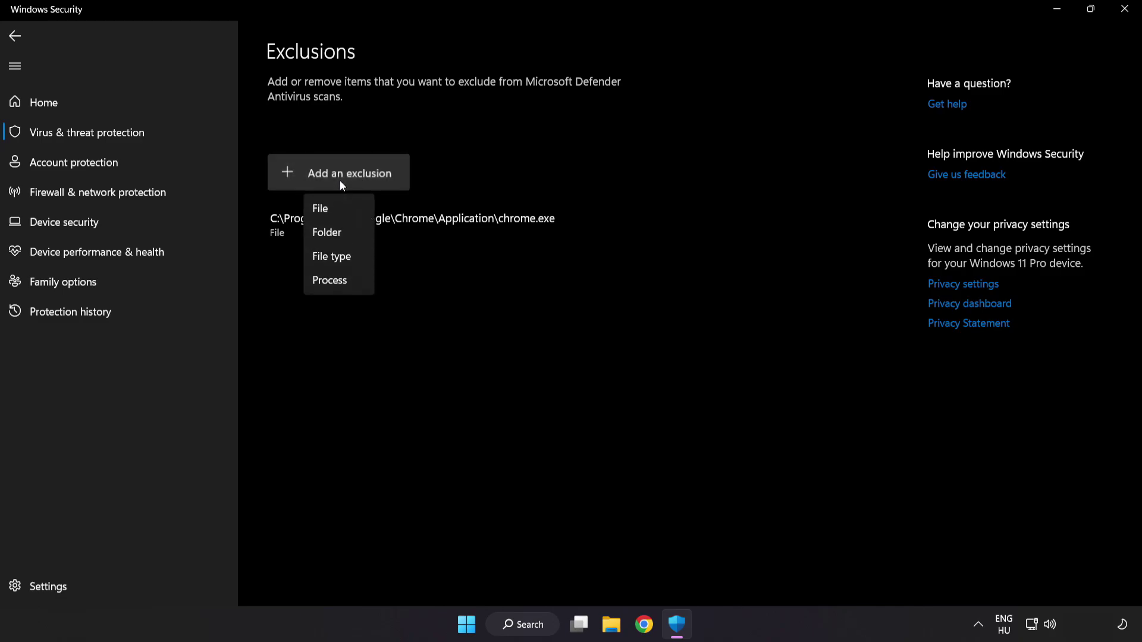
pyautogui.click(332, 213)
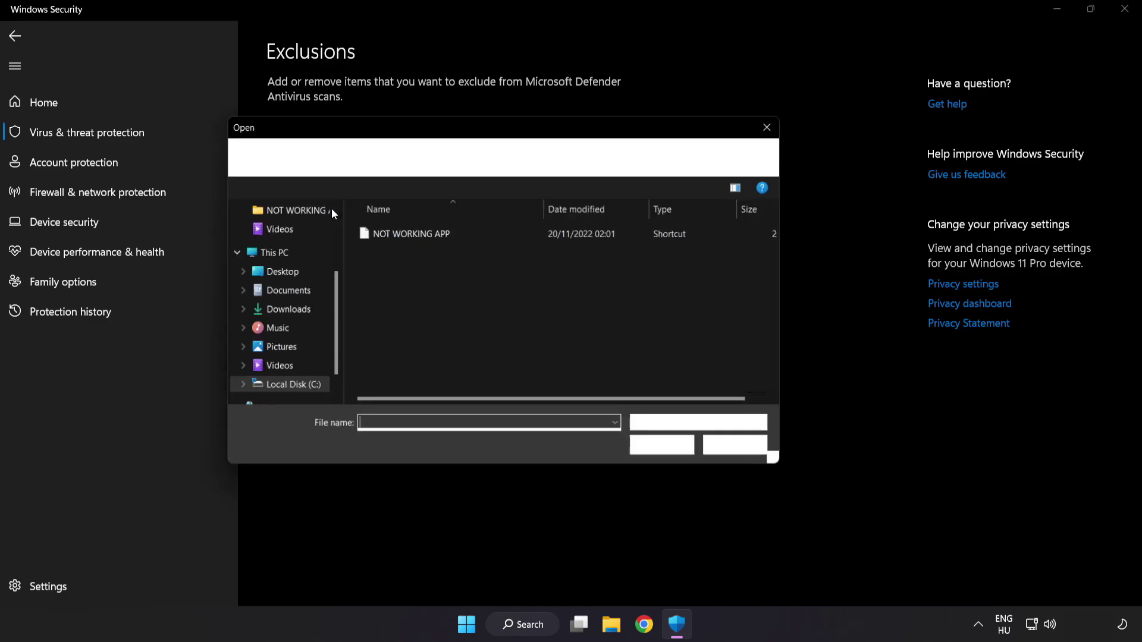
# Pick the shortcut in C:\Program Files (x86)\NOT WORKING APP as the excluded file.
pyautogui.click(365, 159)
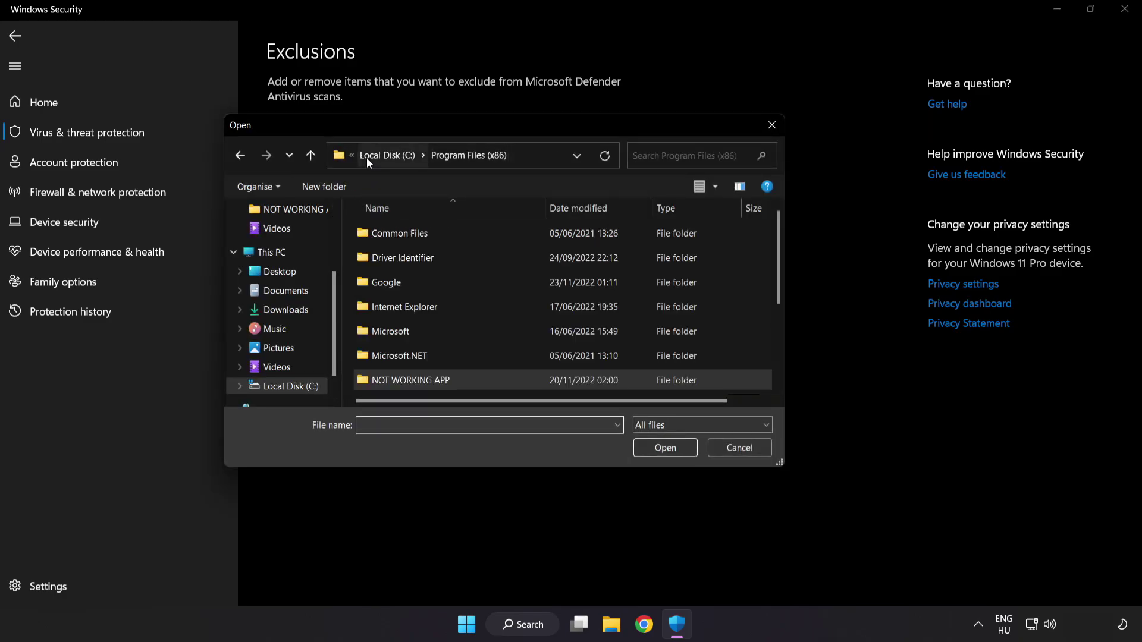
pyautogui.click(374, 154)
pyautogui.click(377, 154)
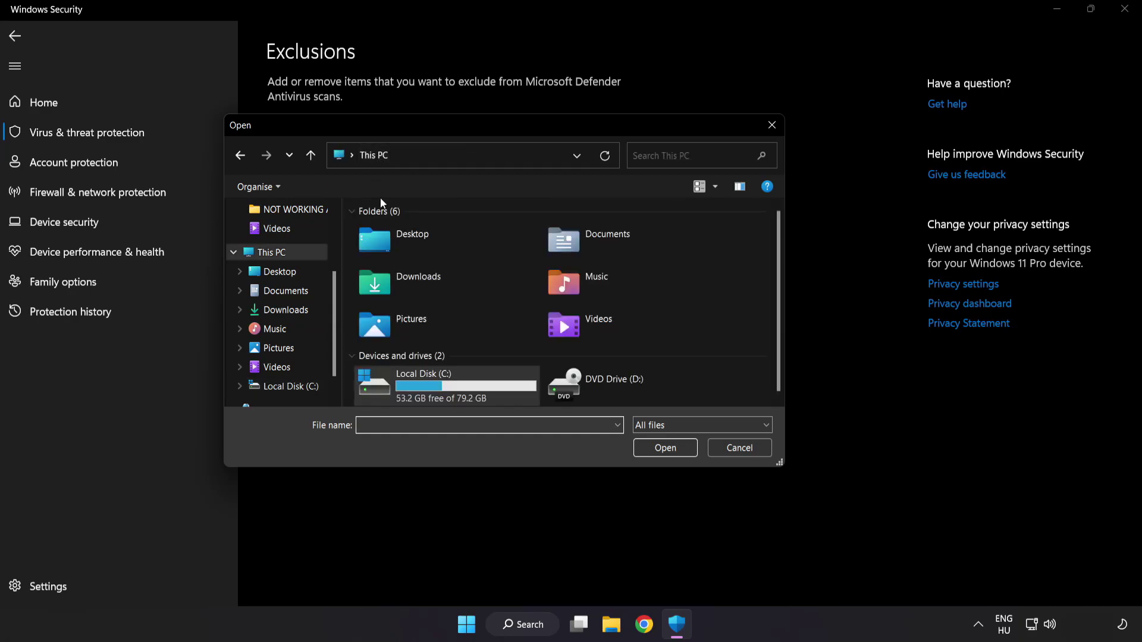
pyautogui.doubleClick(426, 390)
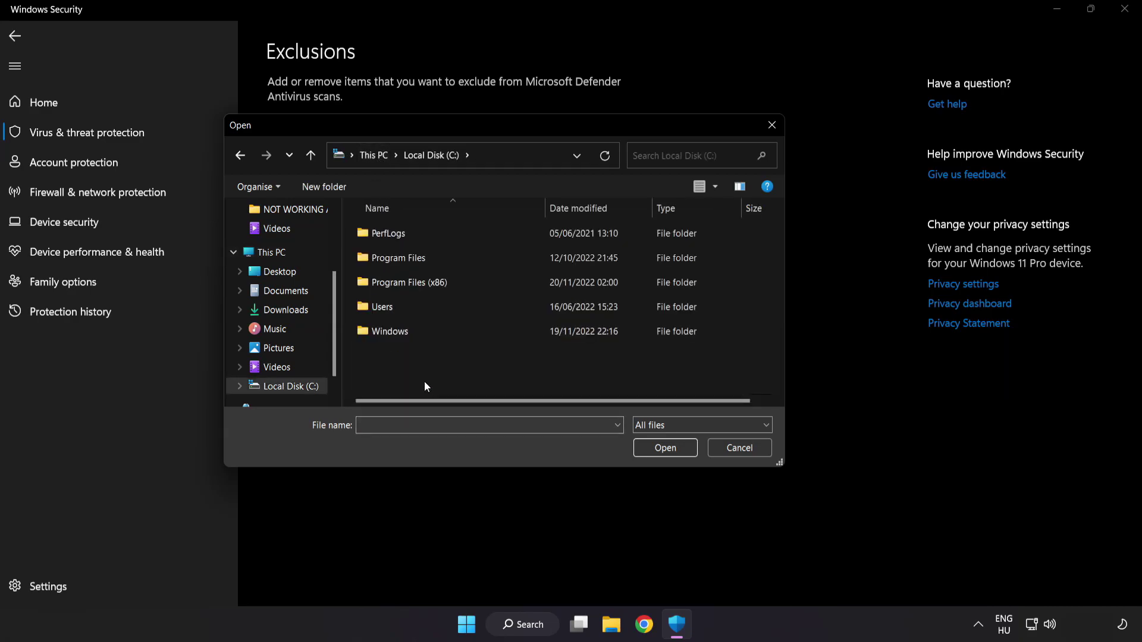
pyautogui.doubleClick(439, 281)
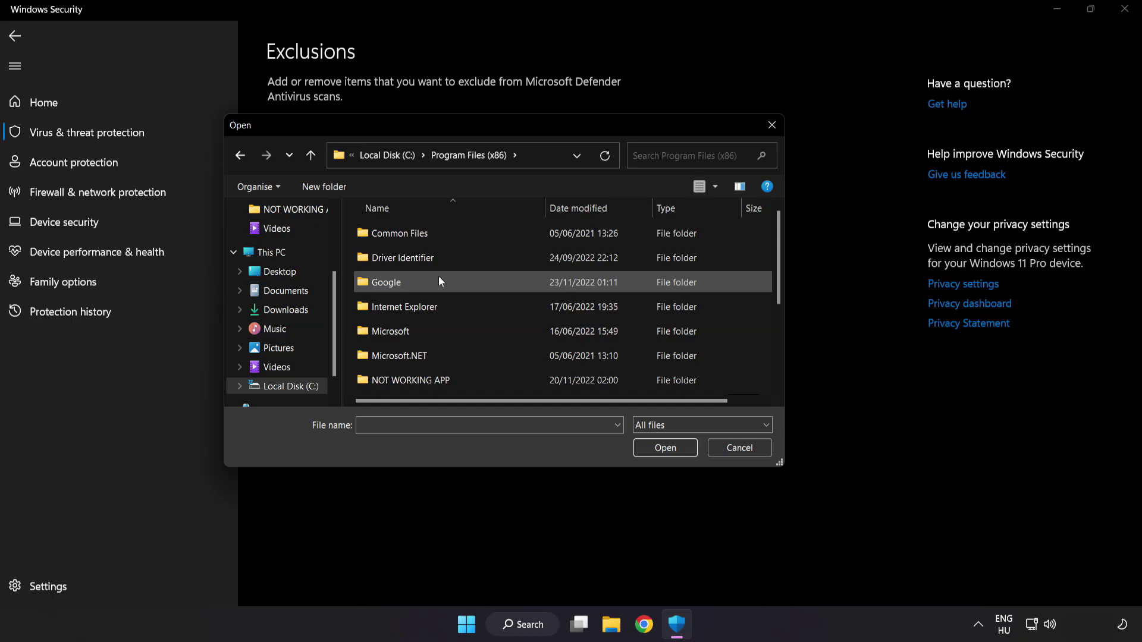
pyautogui.scroll(-1, 425, 364)
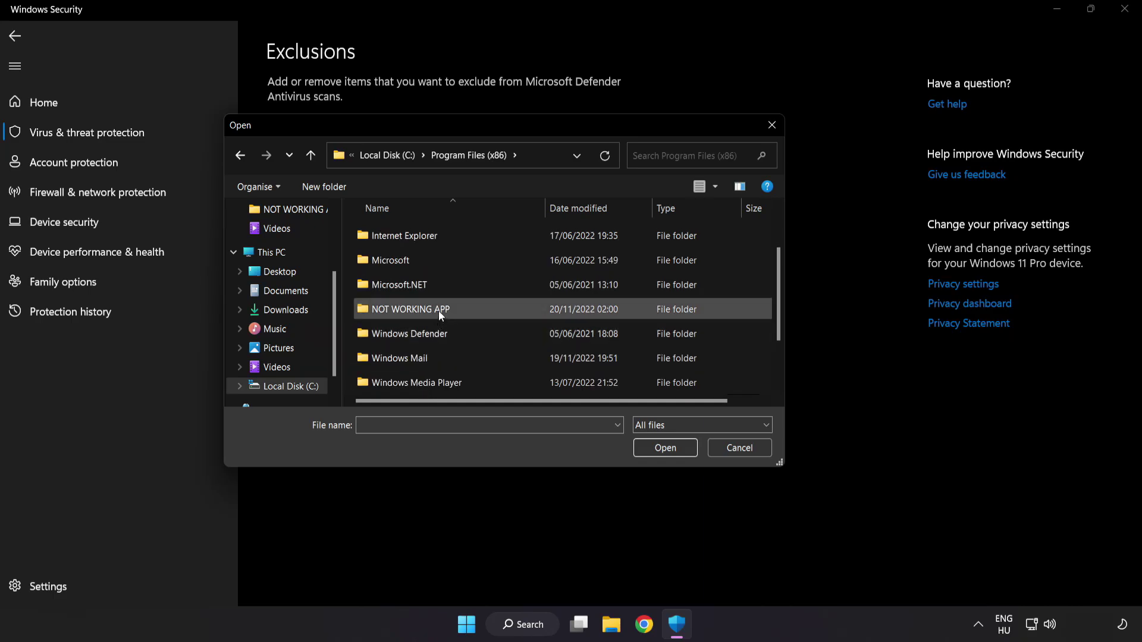
pyautogui.doubleClick(453, 309)
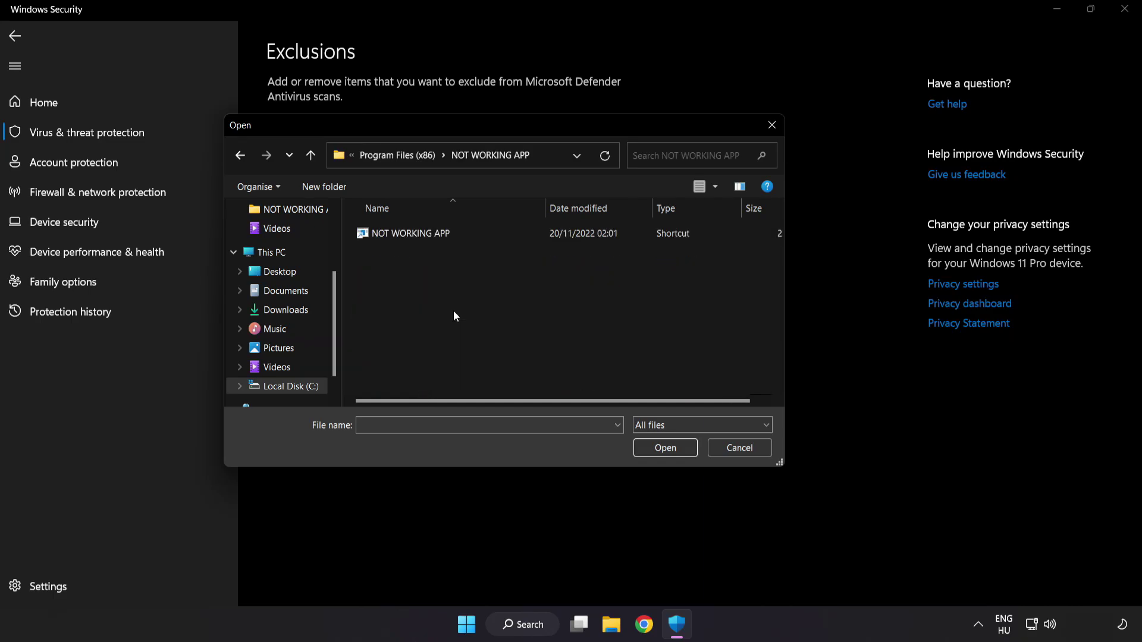
pyautogui.click(416, 235)
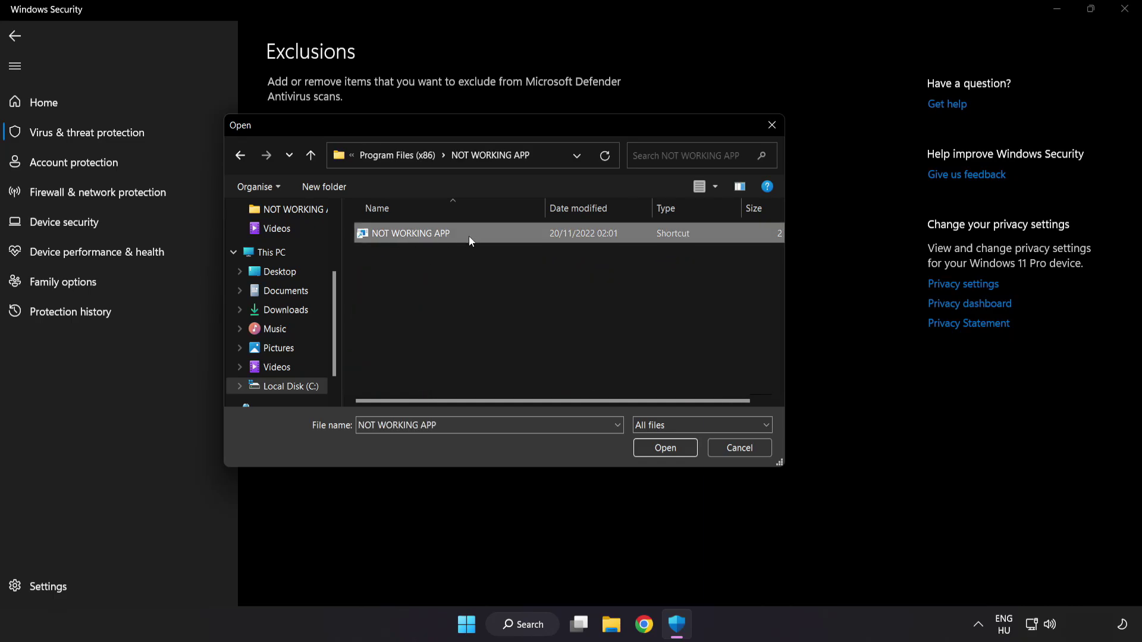
pyautogui.click(667, 454)
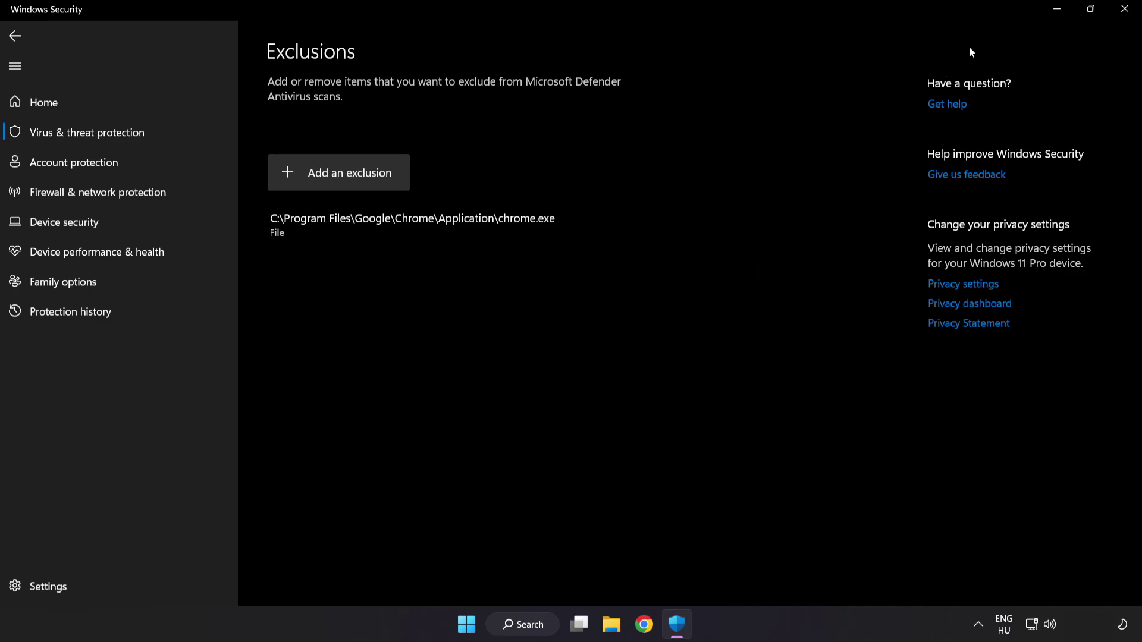
# Close Windows Security and show the Start menu's power options, including Restart.
pyautogui.click(1122, 19)
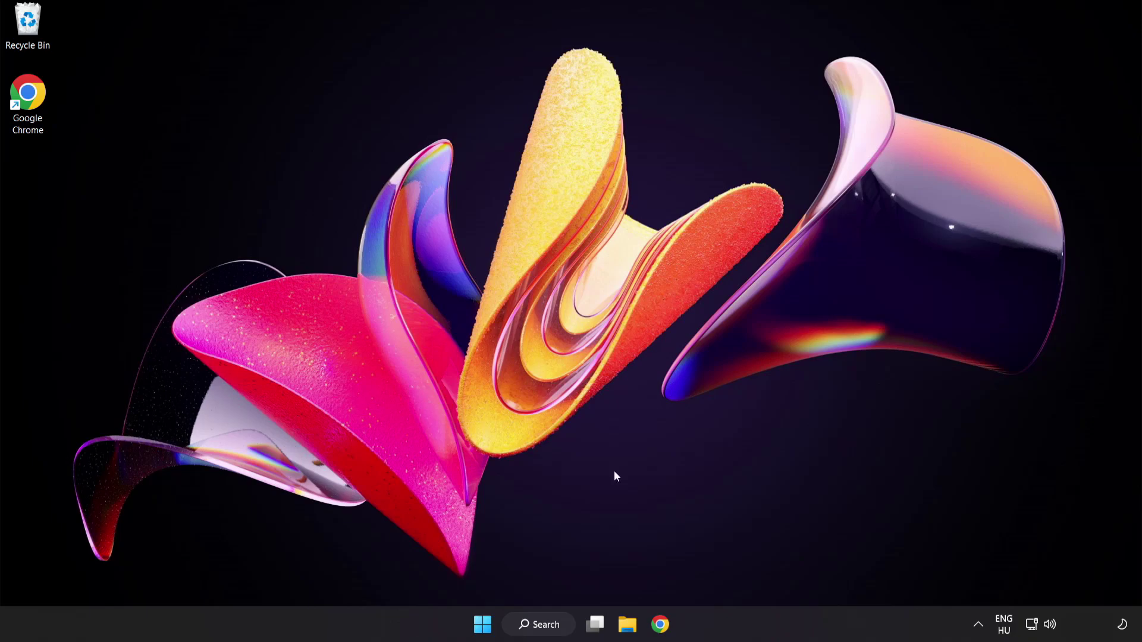
pyautogui.click(482, 623)
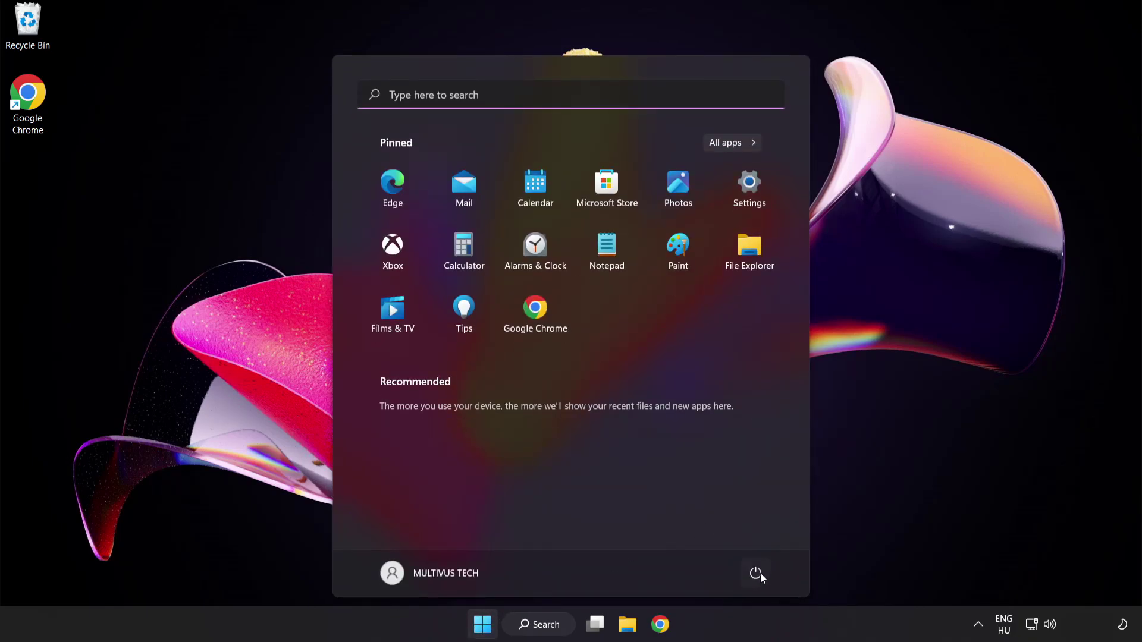
pyautogui.click(761, 575)
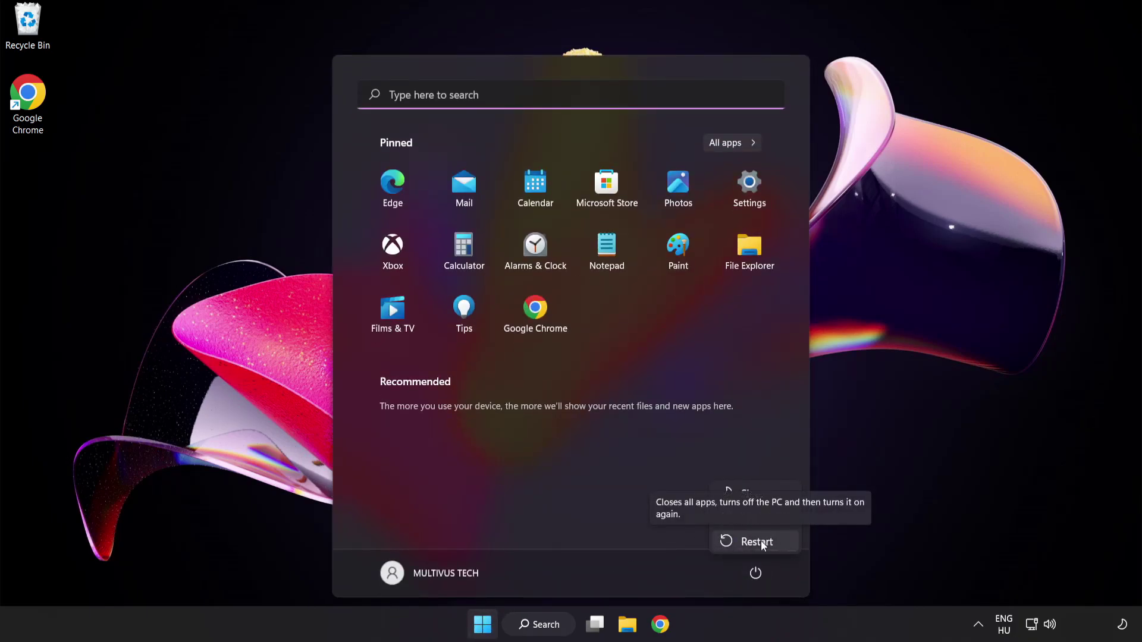